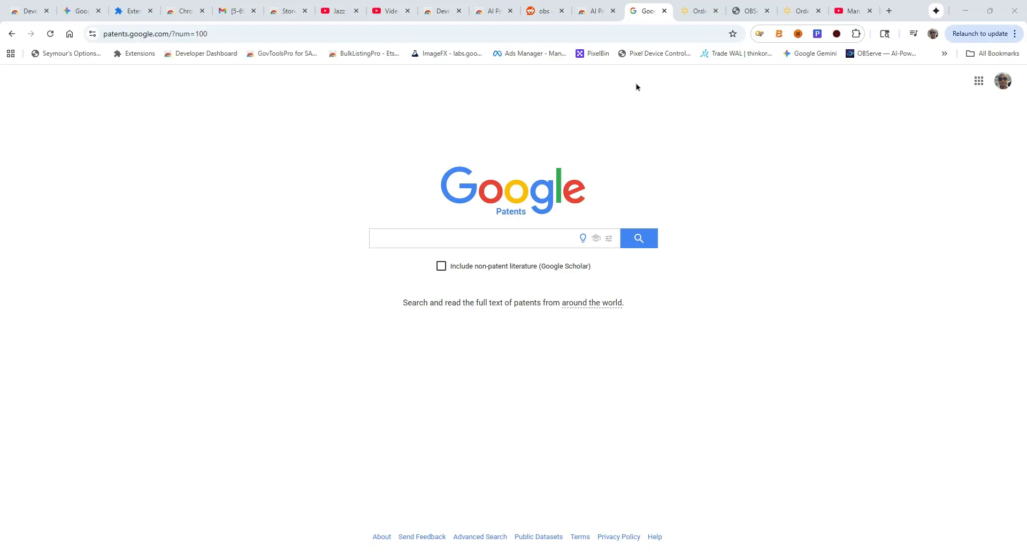
# Search the web for "chrome store" and open the sponsored Chrome Web Store result
pyautogui.click(593, 10)
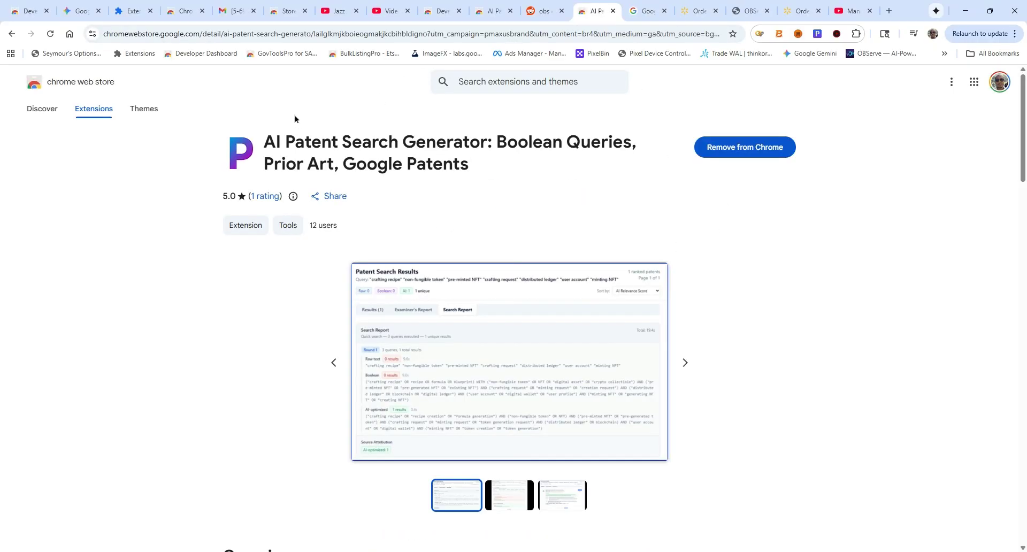
pyautogui.click(154, 35)
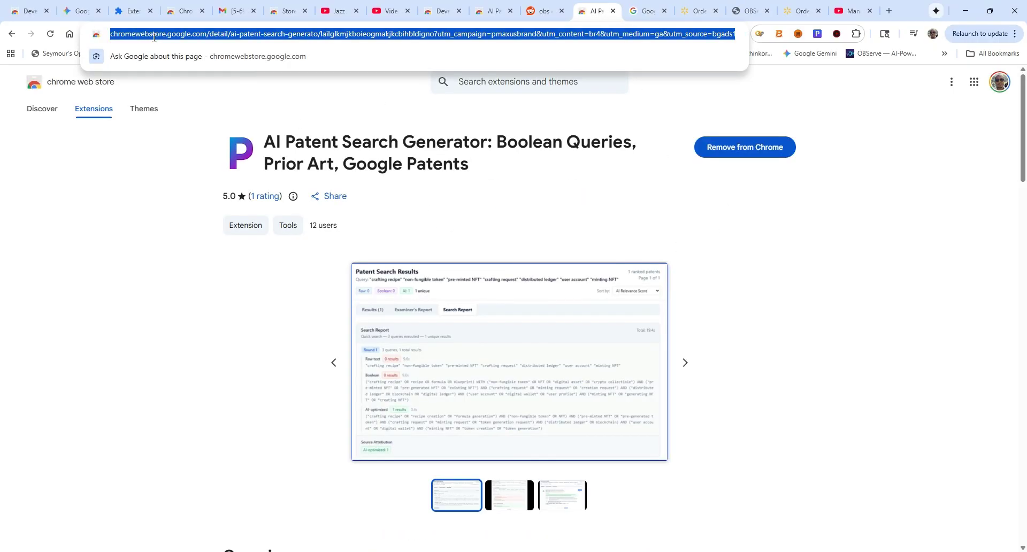
pyautogui.write('chrome store')
pyautogui.press('Return')
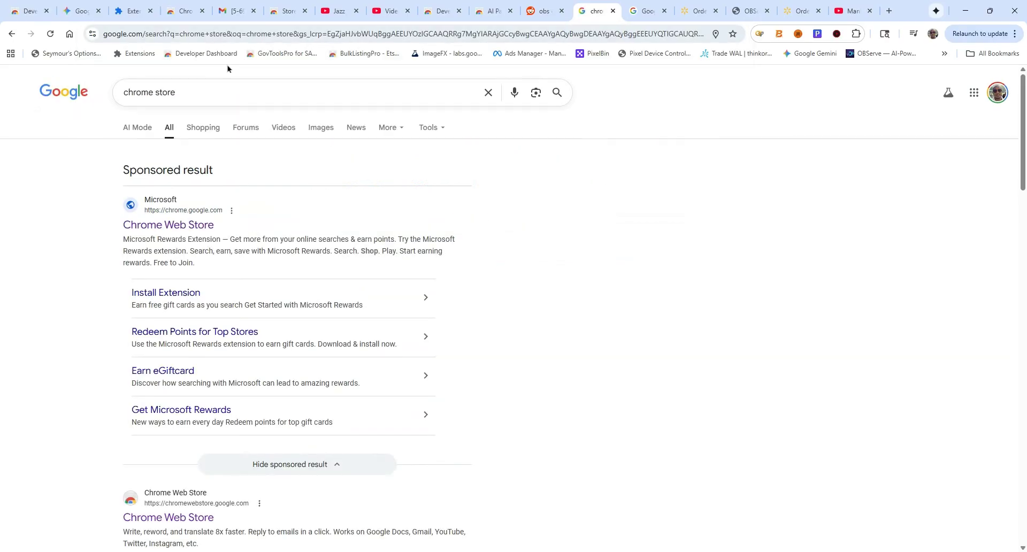
pyautogui.click(162, 229)
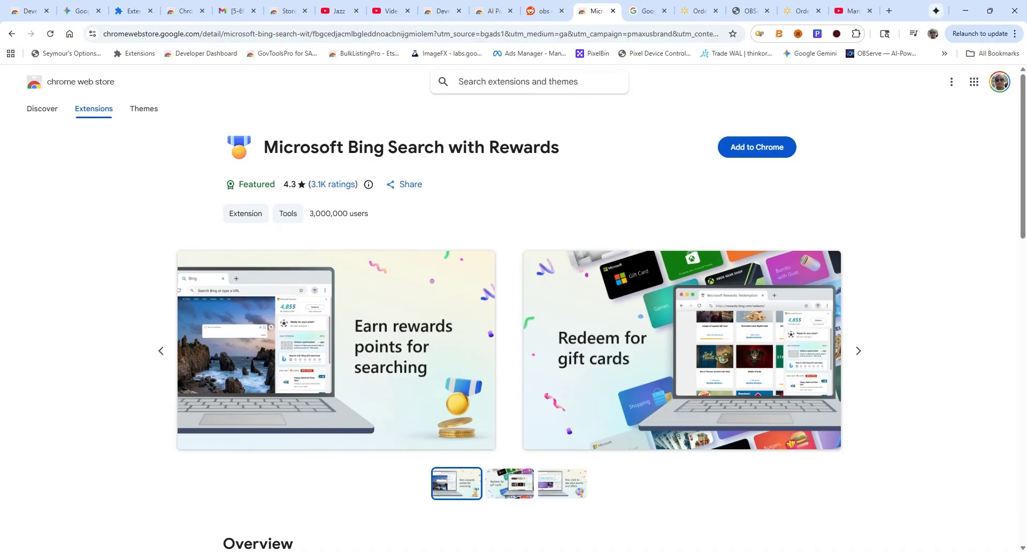
# Find the AI Patent Search Generator extension by searching the store for "patent search", and review its overview
pyautogui.write('patent search')
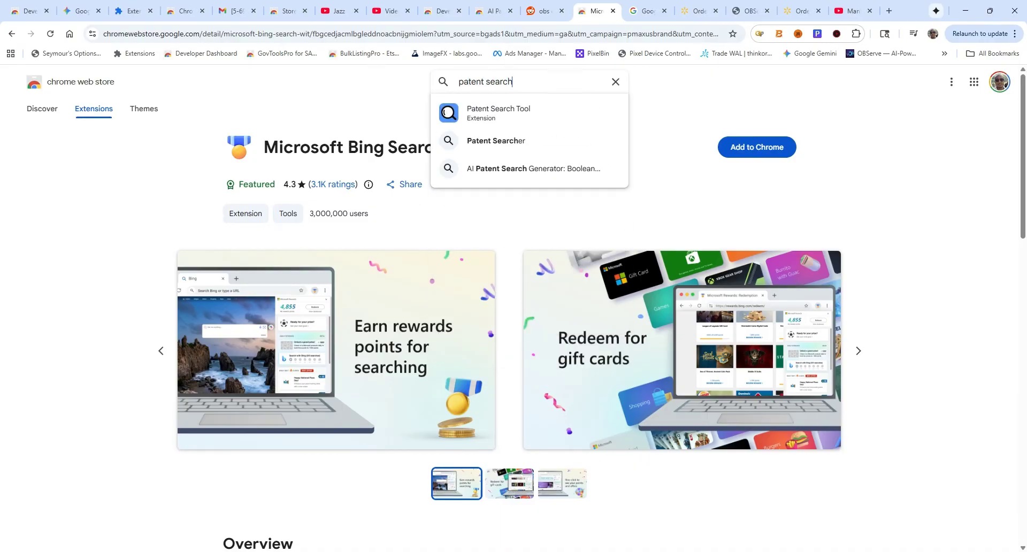
pyautogui.click(565, 168)
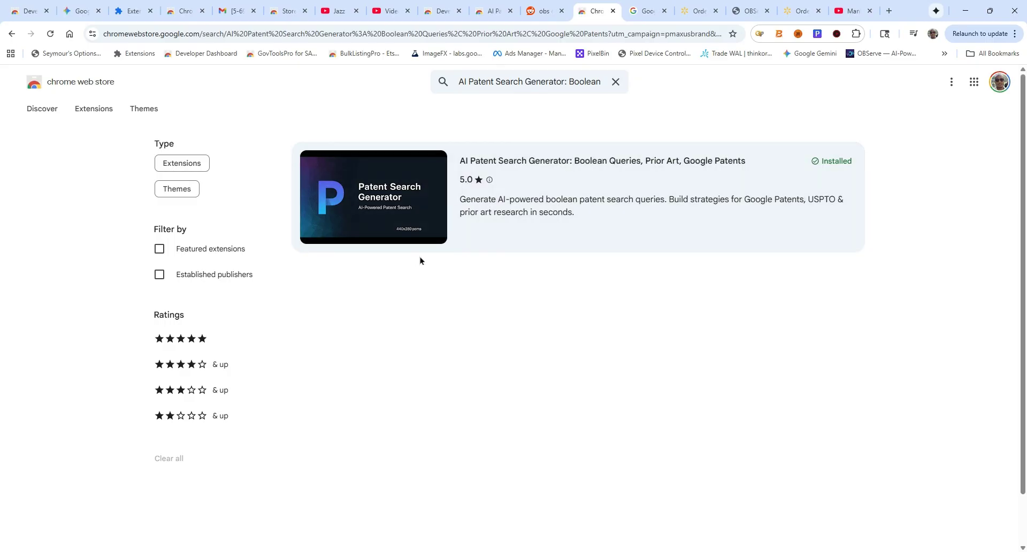
pyautogui.click(462, 194)
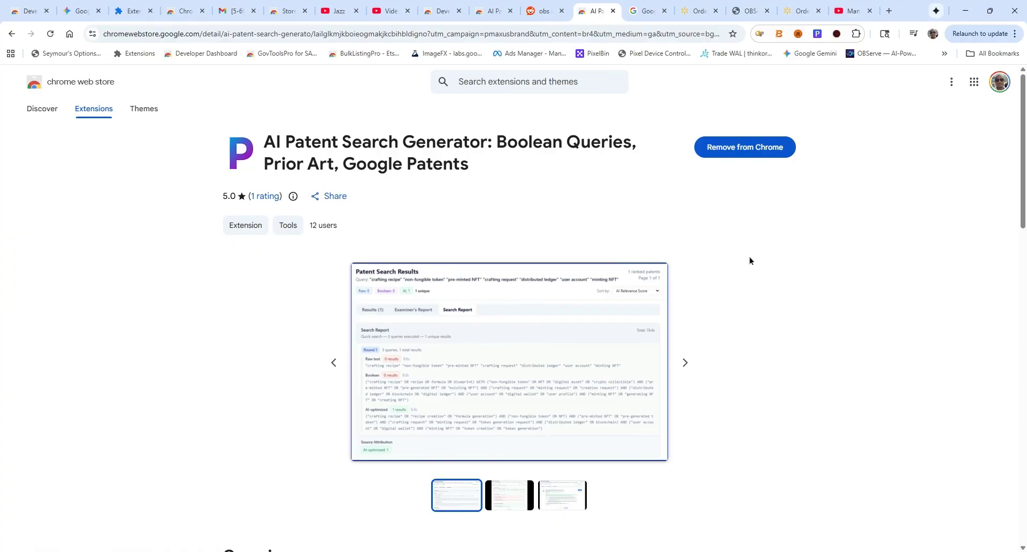
pyautogui.scroll(-8, 750, 257)
pyautogui.click(257, 323)
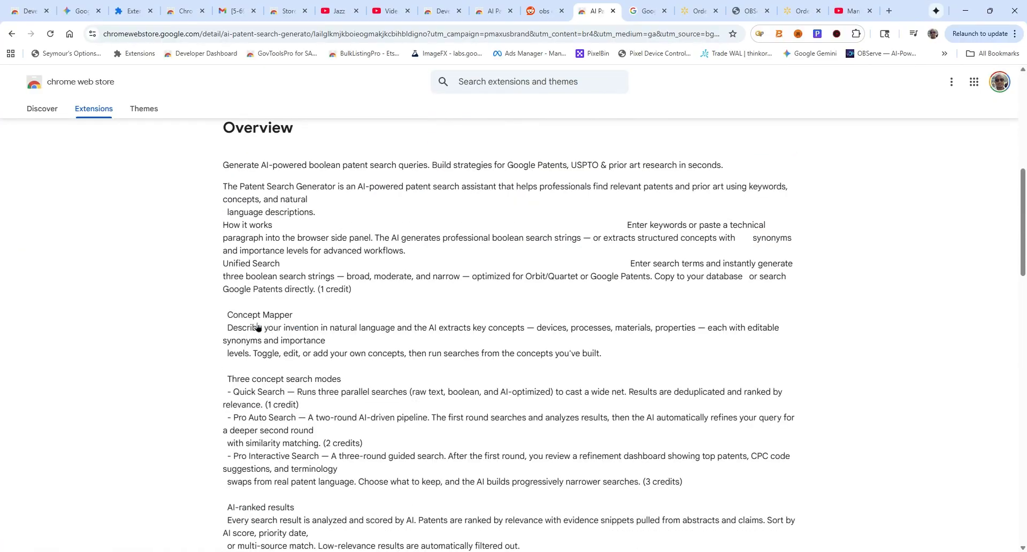
pyautogui.scroll(8, 782, 381)
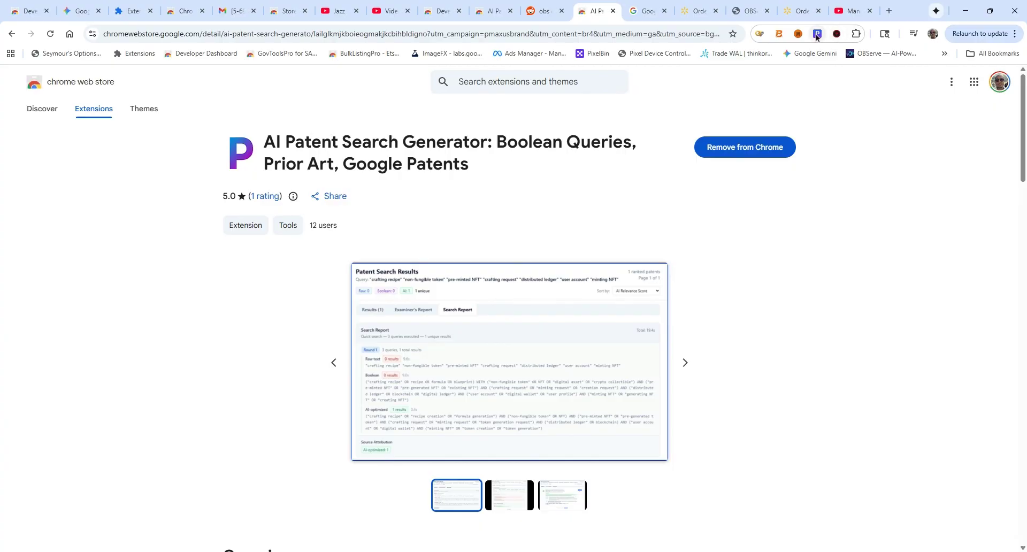
# Switch to Google Patents and open the AI Patent Search Generator extension beside it
pyautogui.click(637, 8)
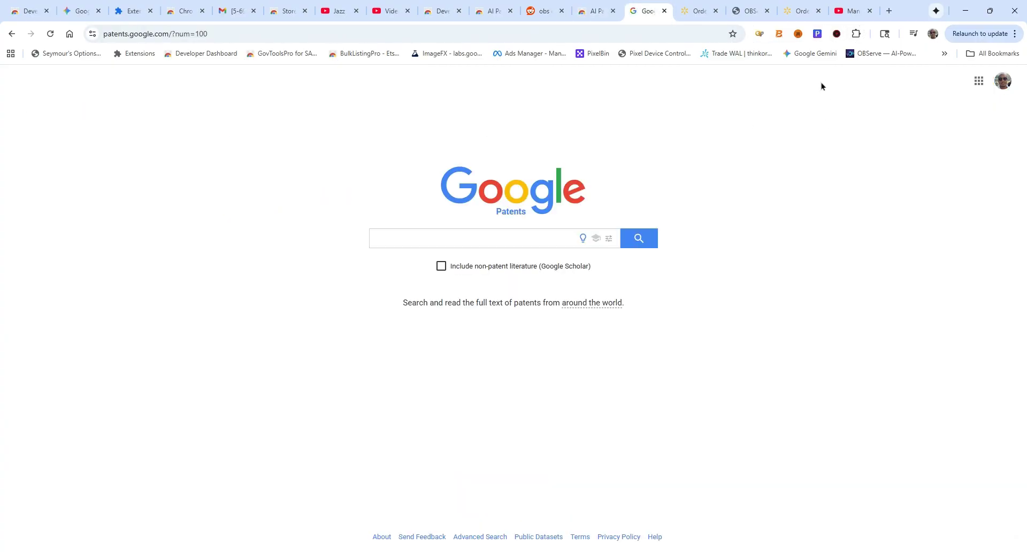
pyautogui.click(817, 34)
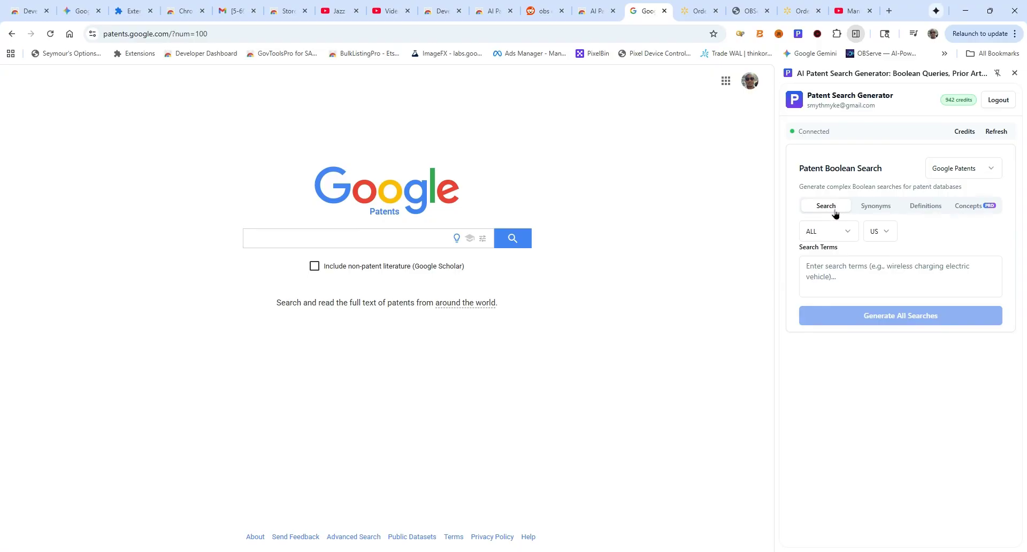
pyautogui.click(861, 287)
# Search Google Patents for "emergency pet inflation device"
pyautogui.click(343, 236)
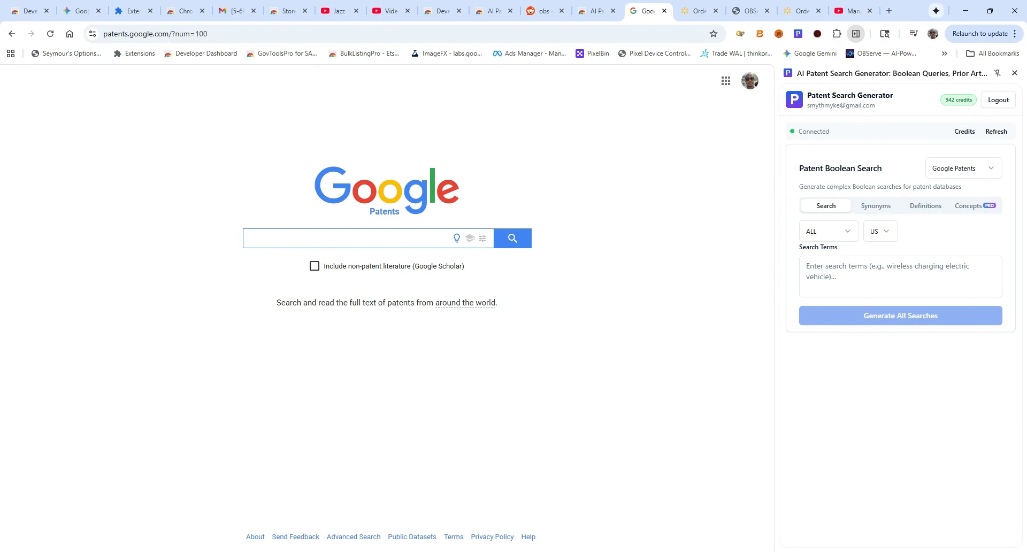
pyautogui.write('emergency pet ')
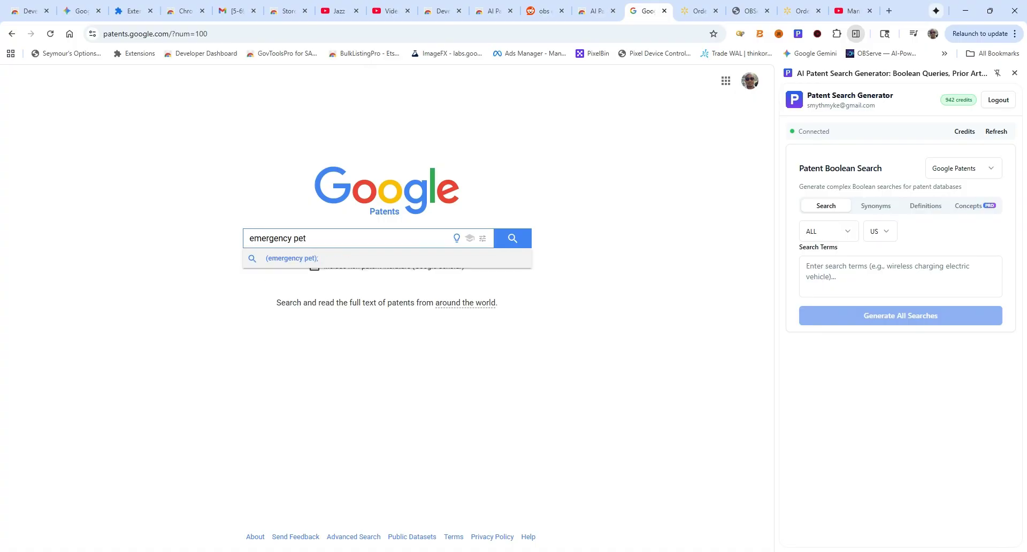
pyautogui.write('i')
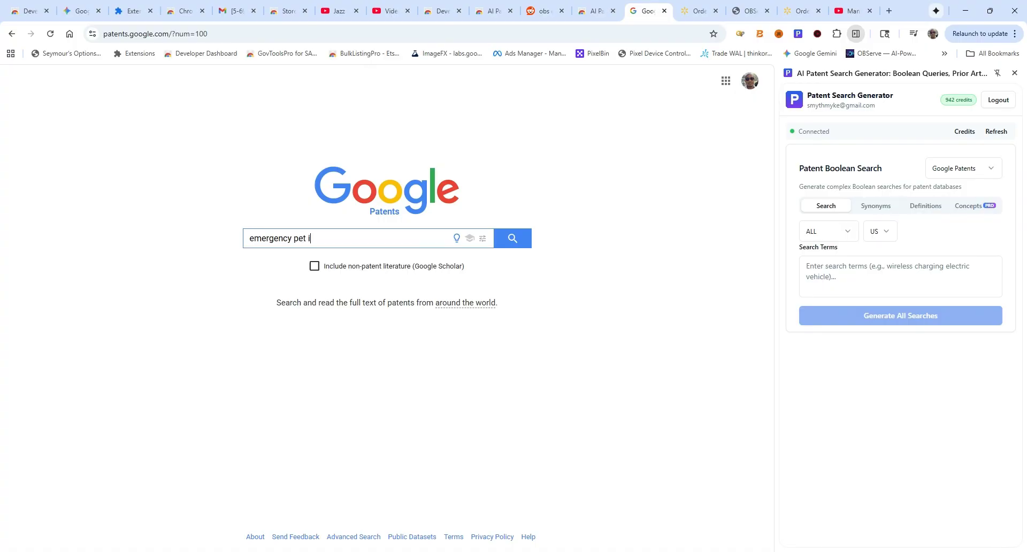
pyautogui.write('nflation device')
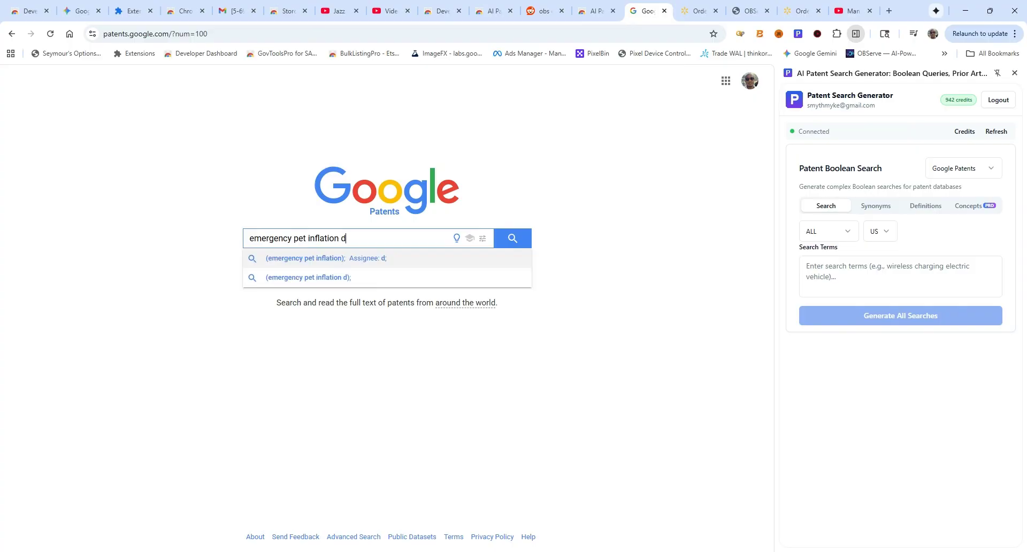
pyautogui.press('Return')
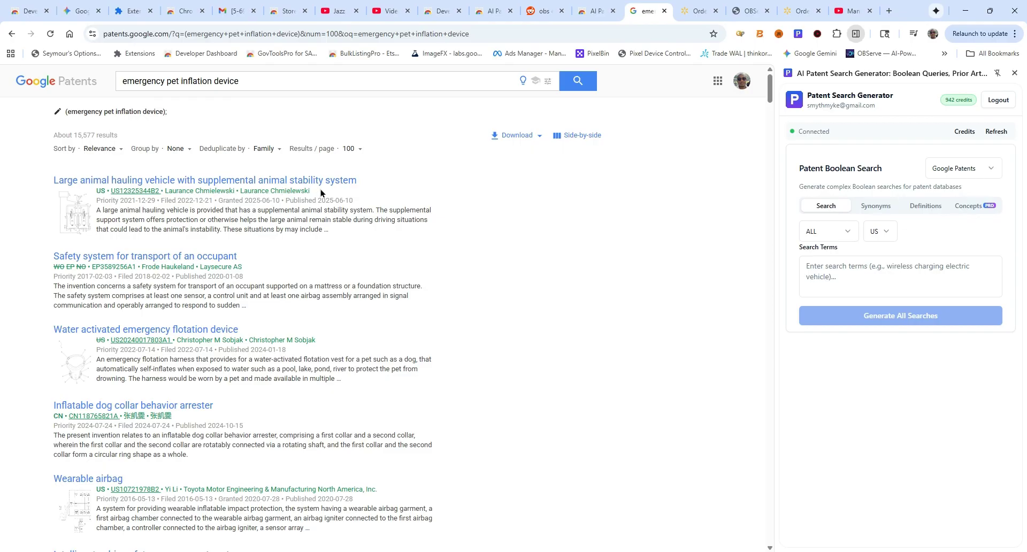
# Copy the Google Patents query into the extension's search terms and generate all Boolean searches
pyautogui.click(252, 82)
pyautogui.hotkey('ctrl', 'c')
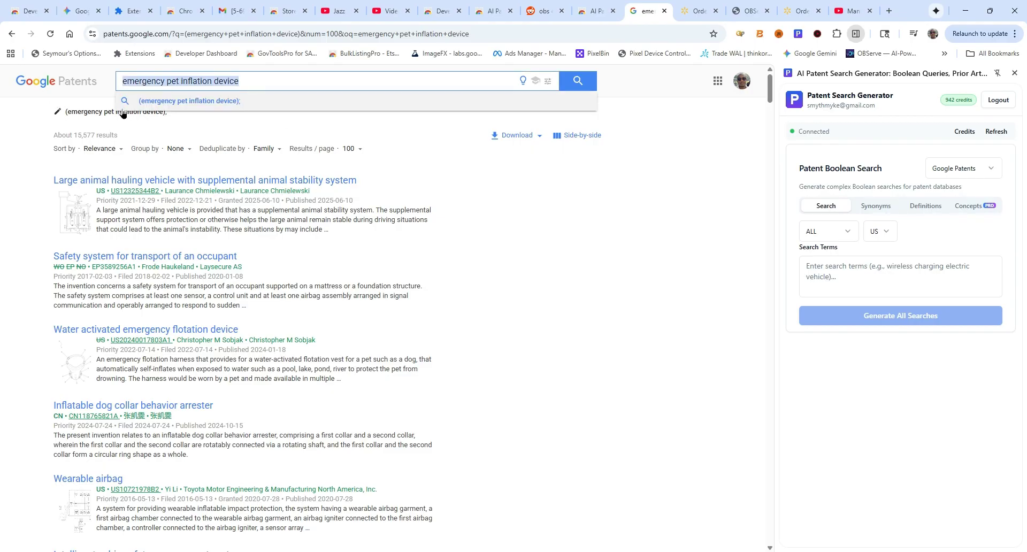
pyautogui.click(486, 275)
pyautogui.click(851, 284)
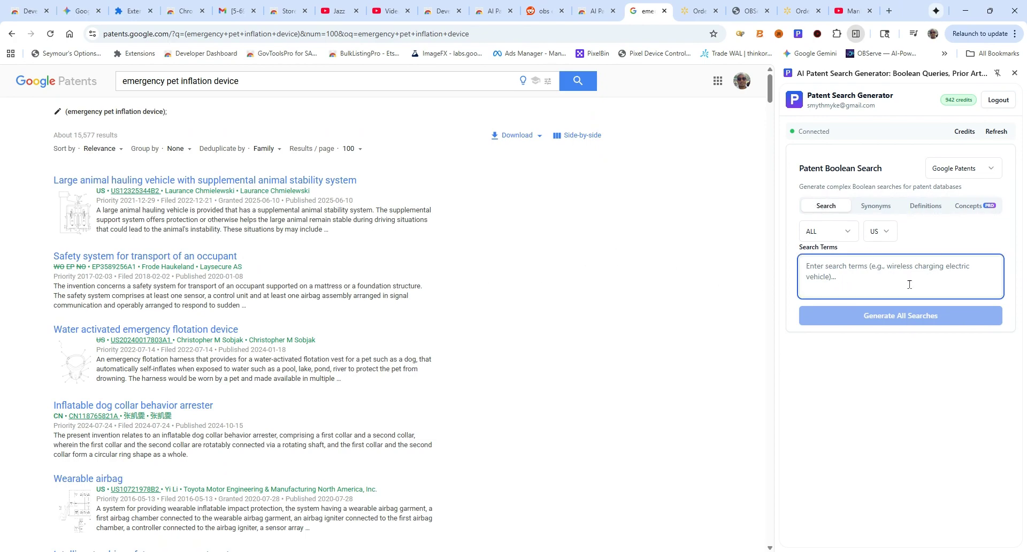
pyautogui.hotkey('ctrl', 'v')
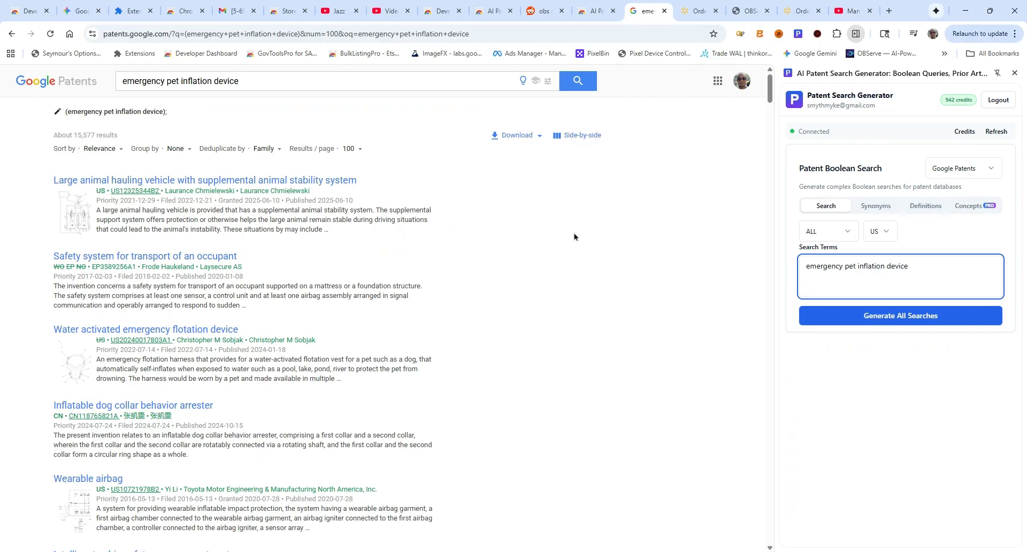
pyautogui.click(872, 313)
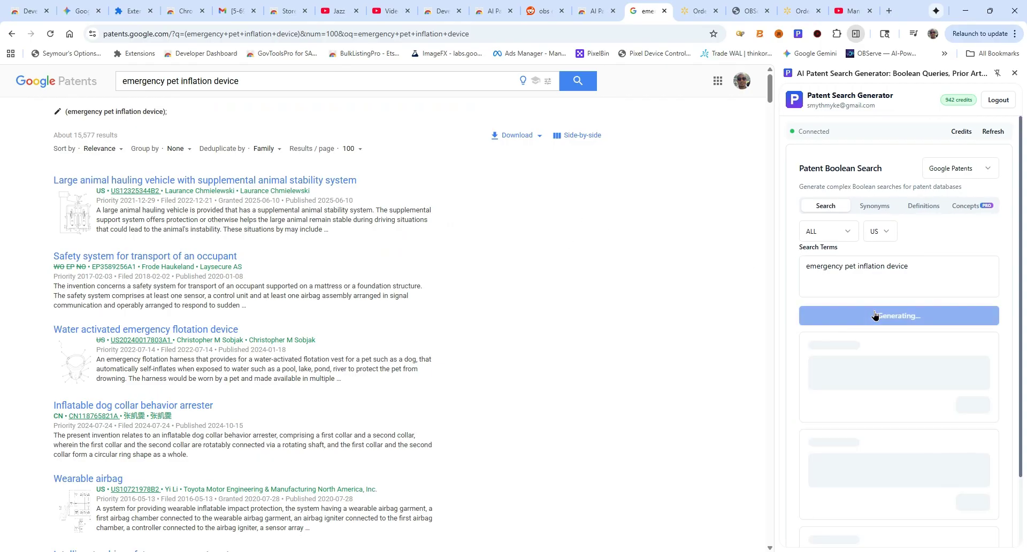
# Examine the generated Broad, Moderate and Narrow Boolean searches, including the country filter in the Broad query
pyautogui.scroll(-2, 1005, 354)
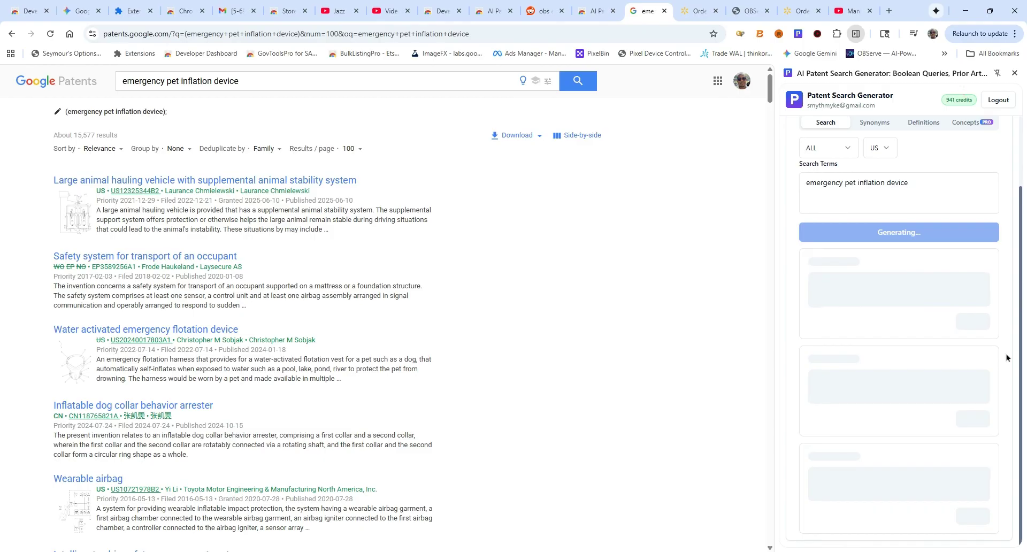
pyautogui.scroll(-2, 1007, 358)
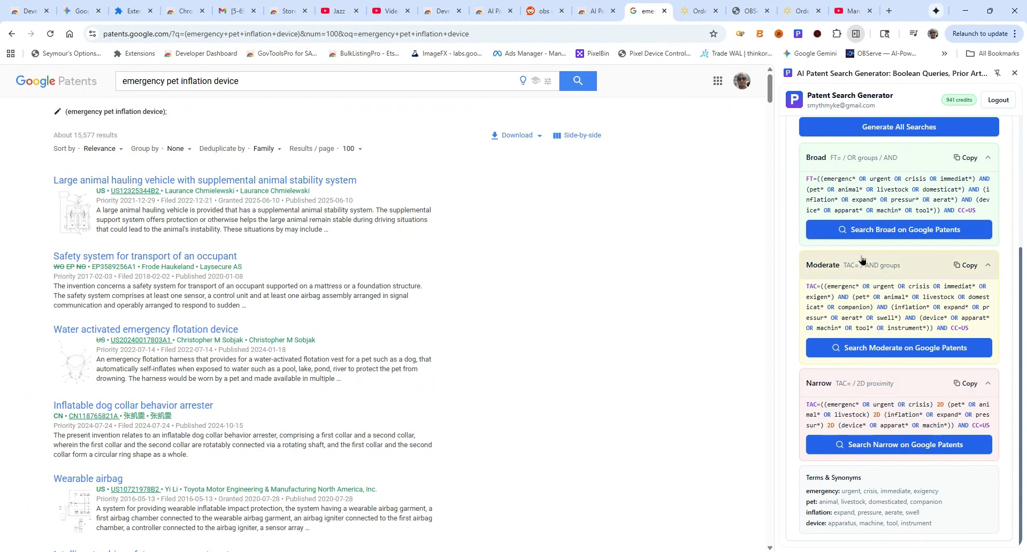
pyautogui.scroll(3, 860, 222)
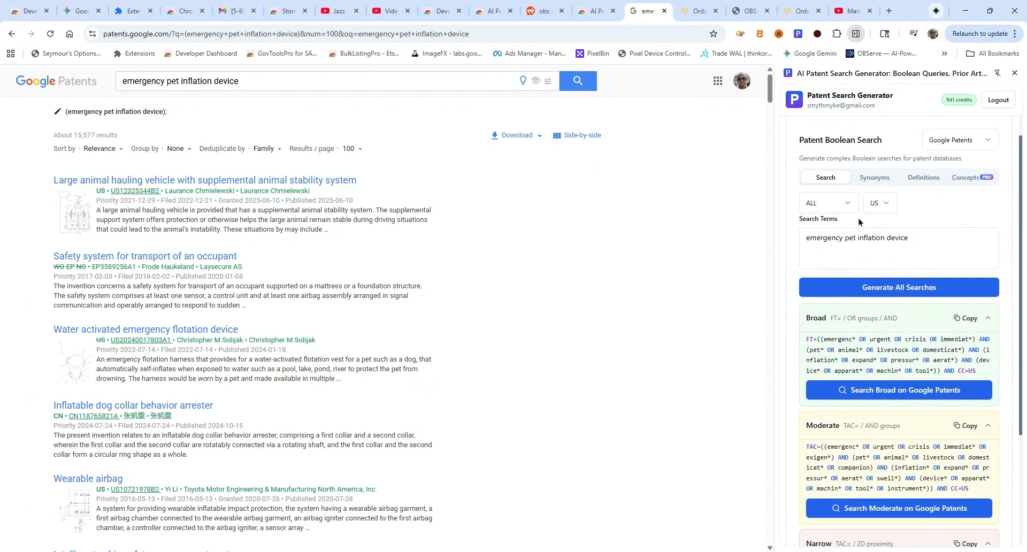
pyautogui.scroll(-1, 876, 346)
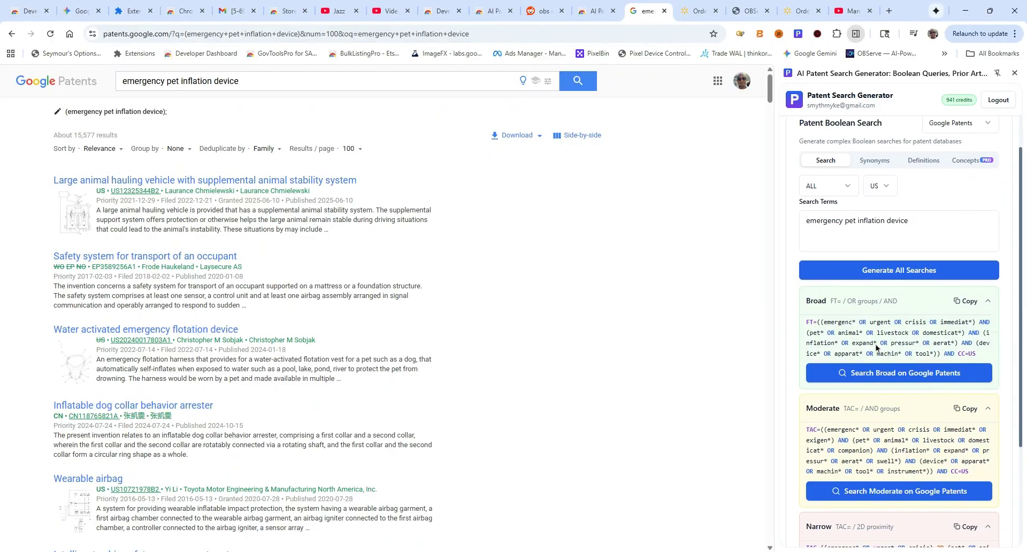
pyautogui.scroll(-3, 876, 347)
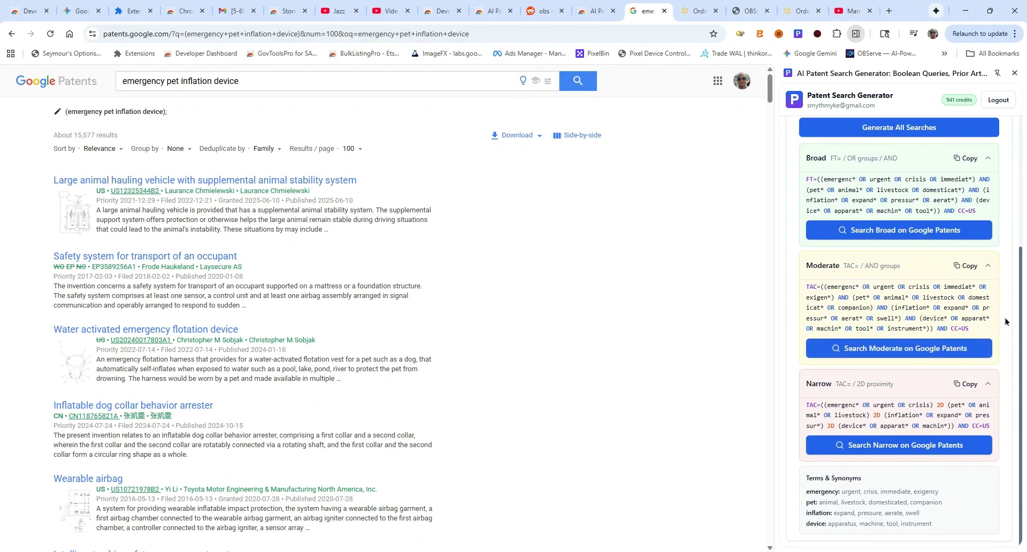
pyautogui.scroll(1, 1005, 321)
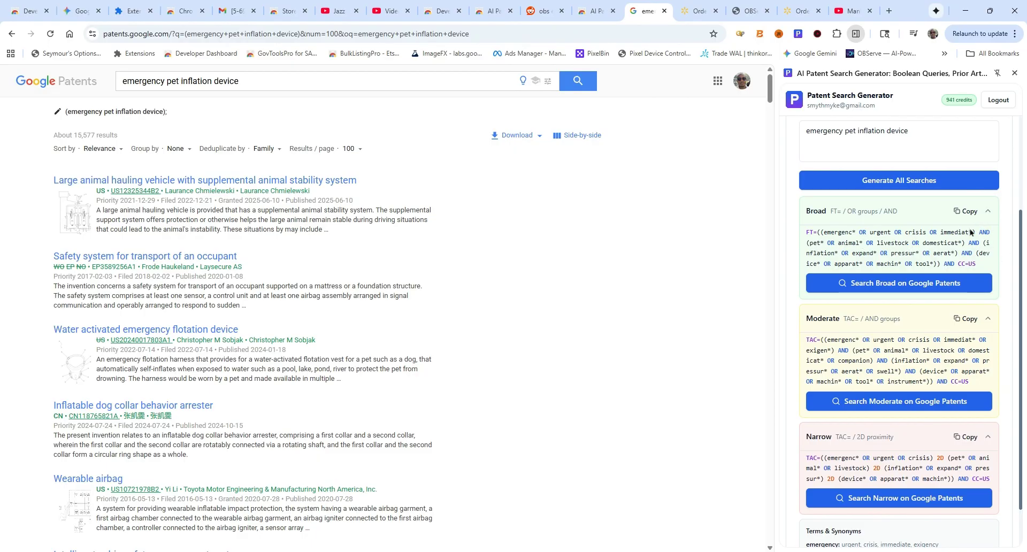
pyautogui.moveTo(958, 263); pyautogui.dragTo(972, 263)
pyautogui.click(973, 264)
pyautogui.scroll(-1, 952, 313)
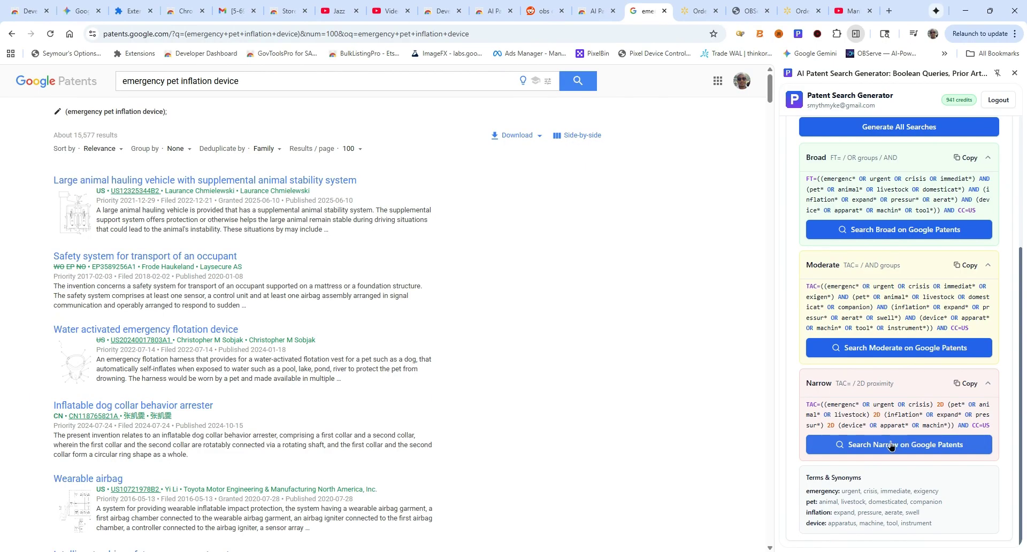
# Run the generated Moderate search on Google Patents
pyautogui.scroll(4, 889, 349)
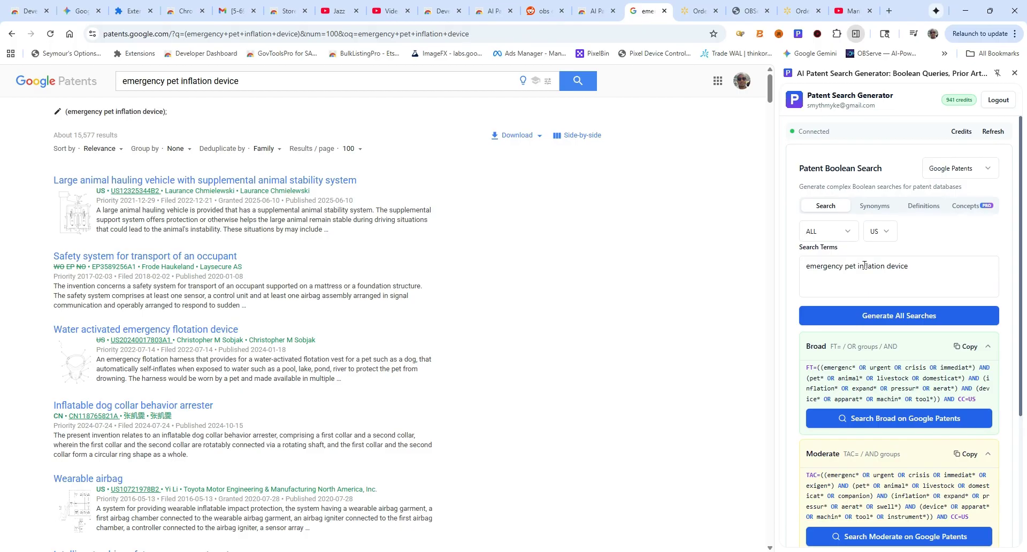
pyautogui.scroll(-2, 909, 303)
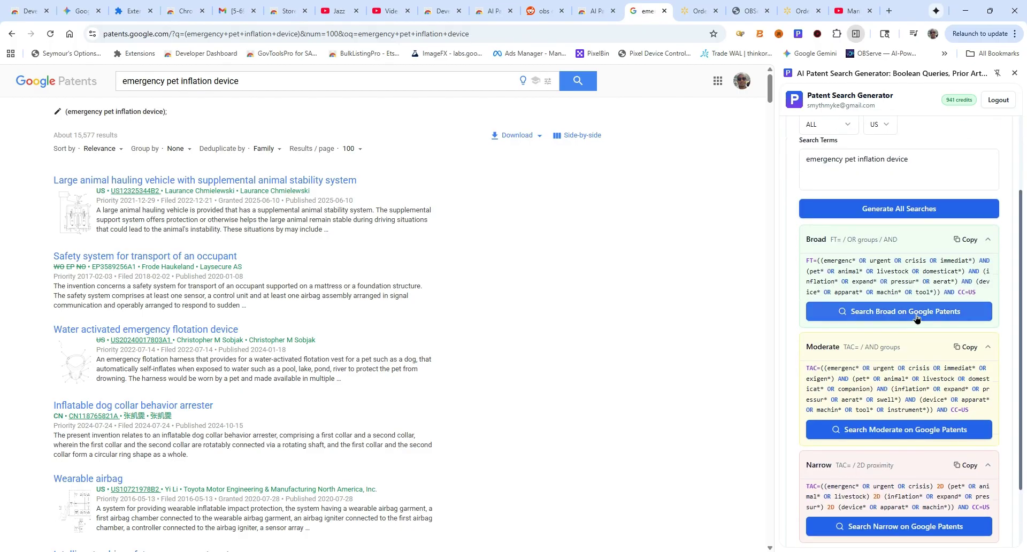
pyautogui.click(904, 430)
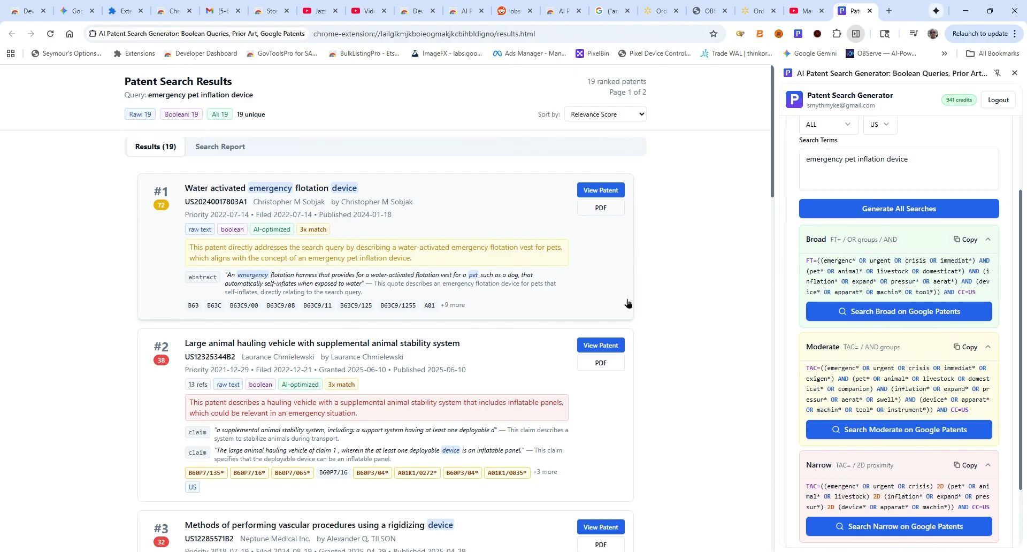
# Review the ranked patent results and expand the top-ranked patent to read its abstract and first claim
pyautogui.scroll(-2, 662, 312)
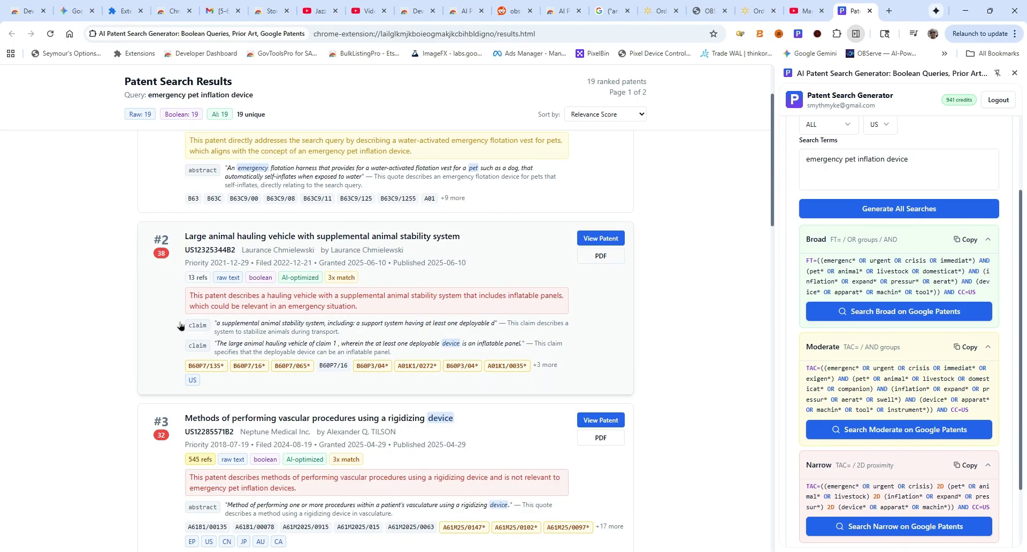
pyautogui.scroll(-3, 160, 310)
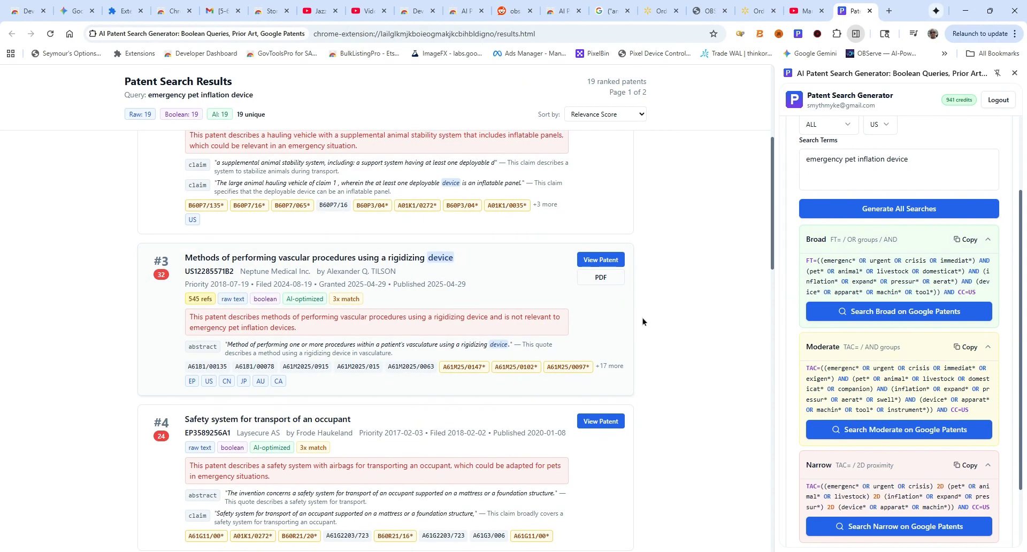
pyautogui.scroll(-2, 672, 322)
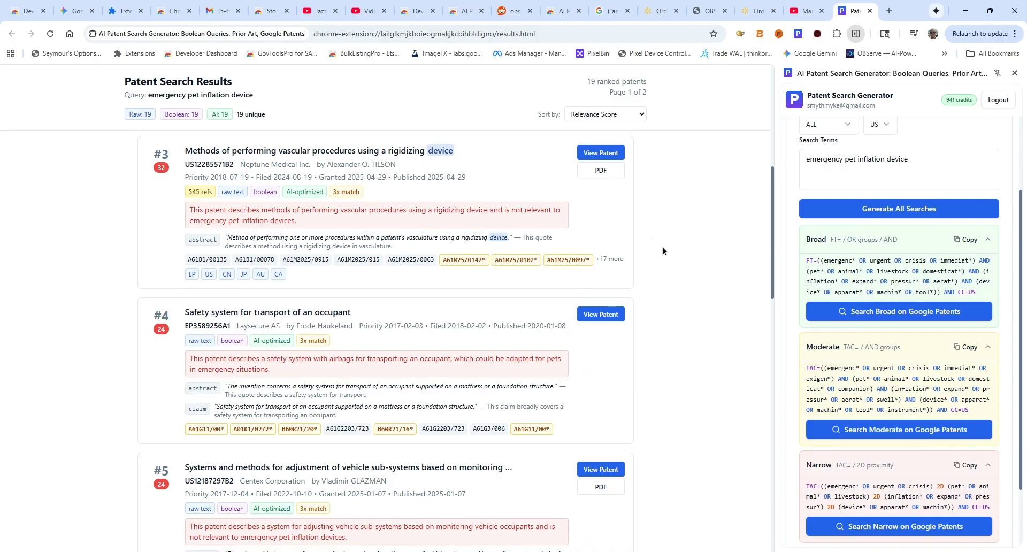
pyautogui.scroll(7, 668, 257)
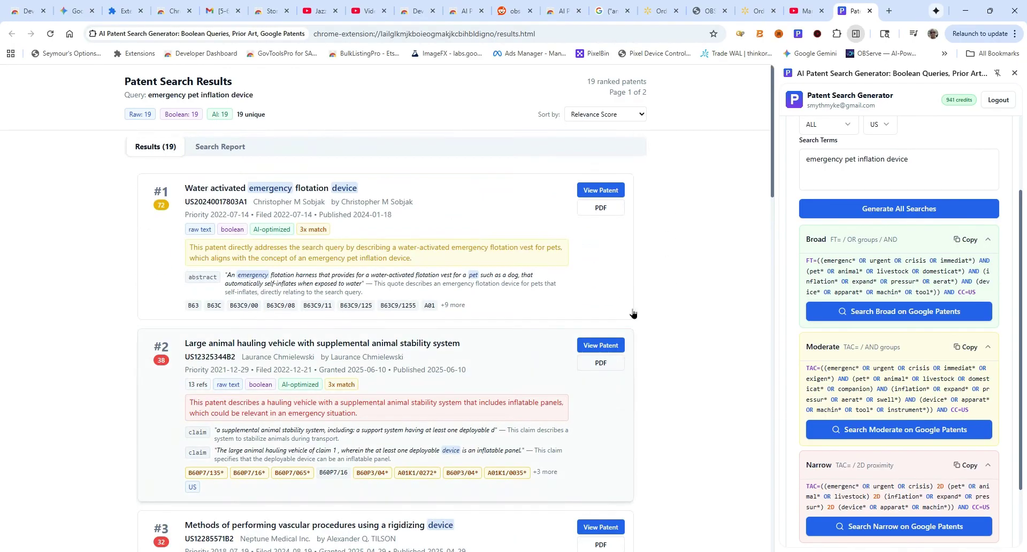
pyautogui.click(620, 270)
pyautogui.scroll(-2, 666, 274)
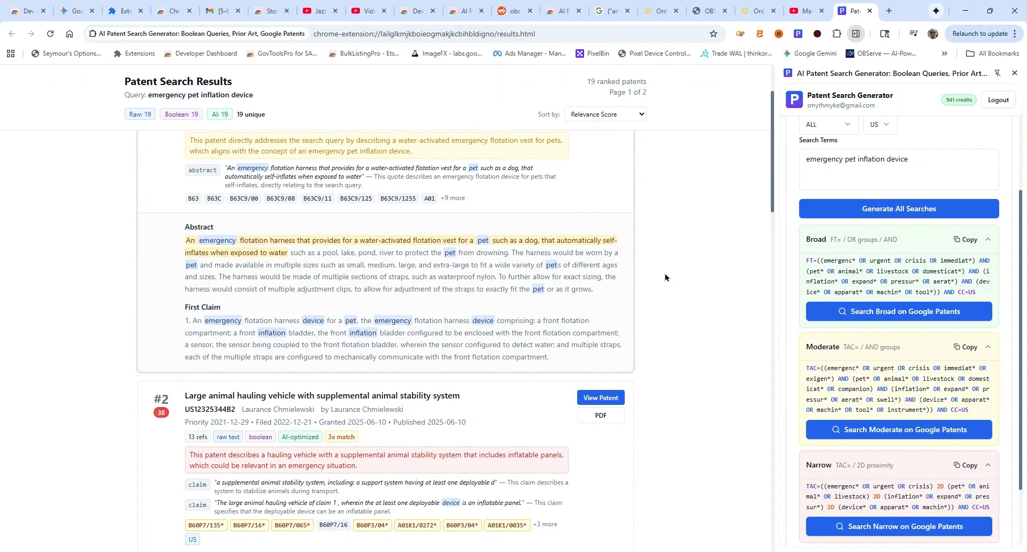
# Compare the two top-ranked patents by reading their relevance notes, cited quotes, abstracts and claims
pyautogui.scroll(1, 665, 274)
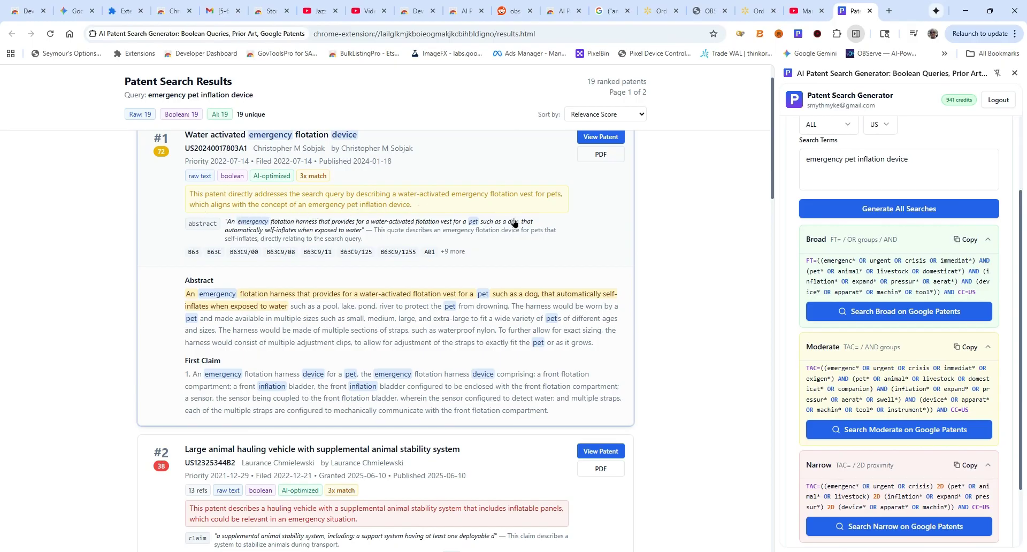
pyautogui.scroll(-1, 690, 327)
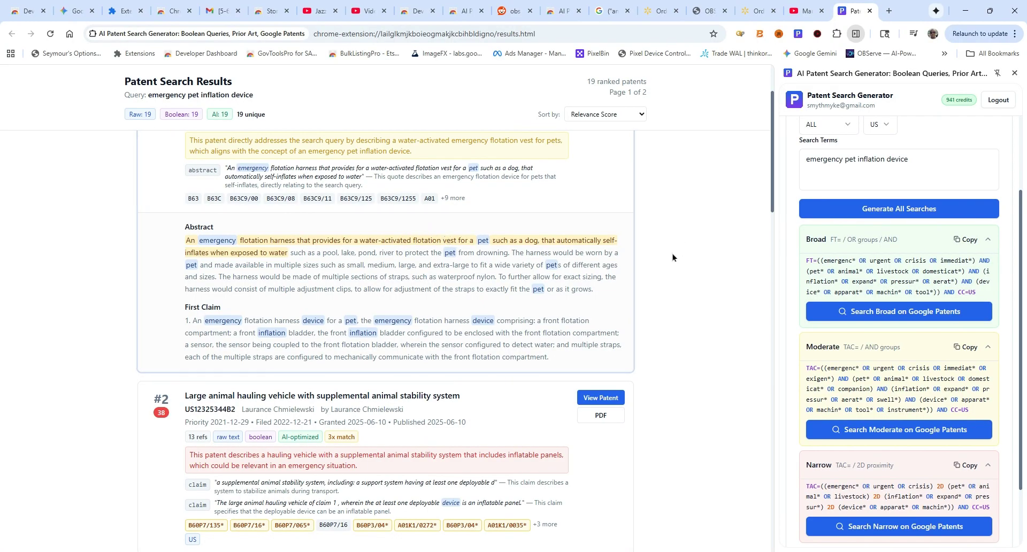
pyautogui.scroll(-5, 675, 272)
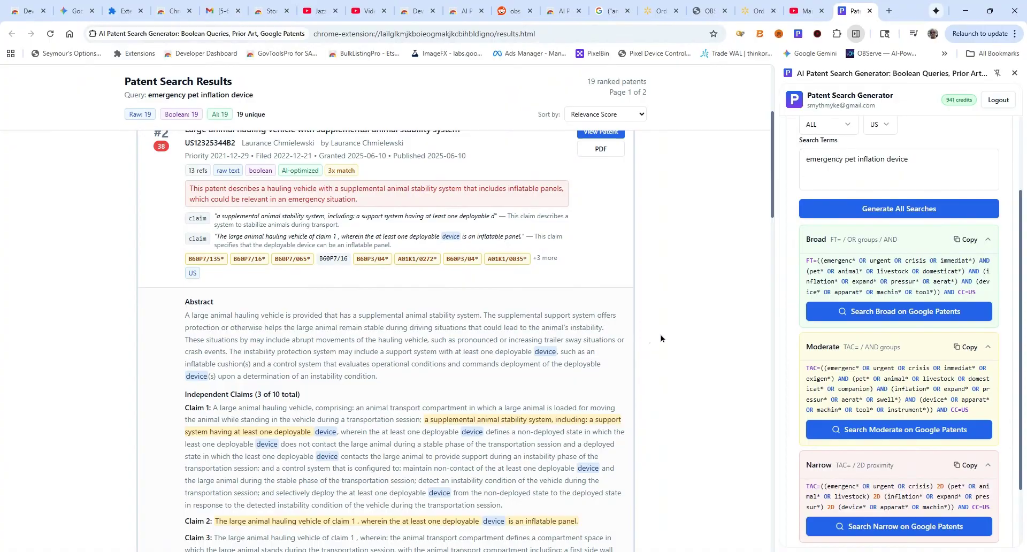
pyautogui.scroll(4, 666, 333)
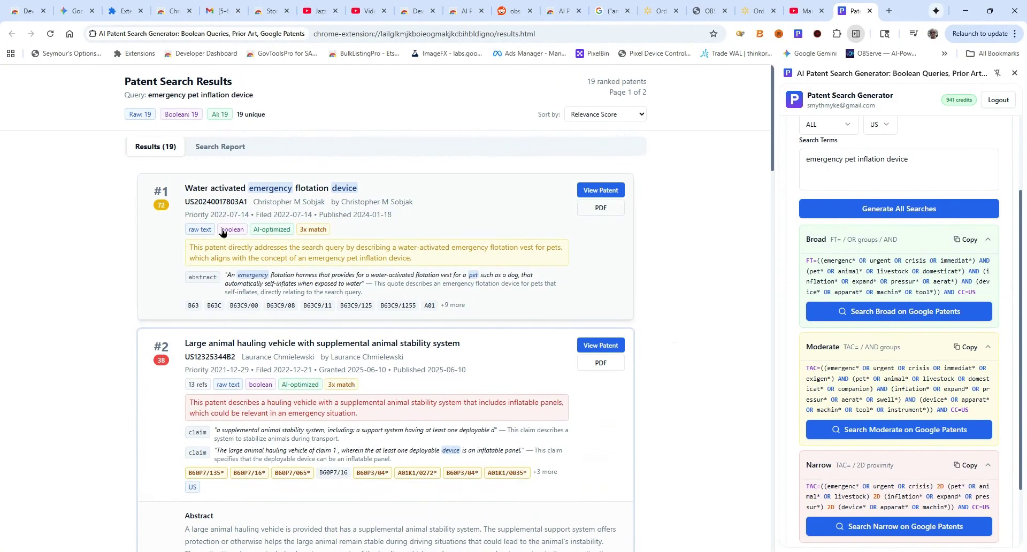
pyautogui.moveTo(159, 215)
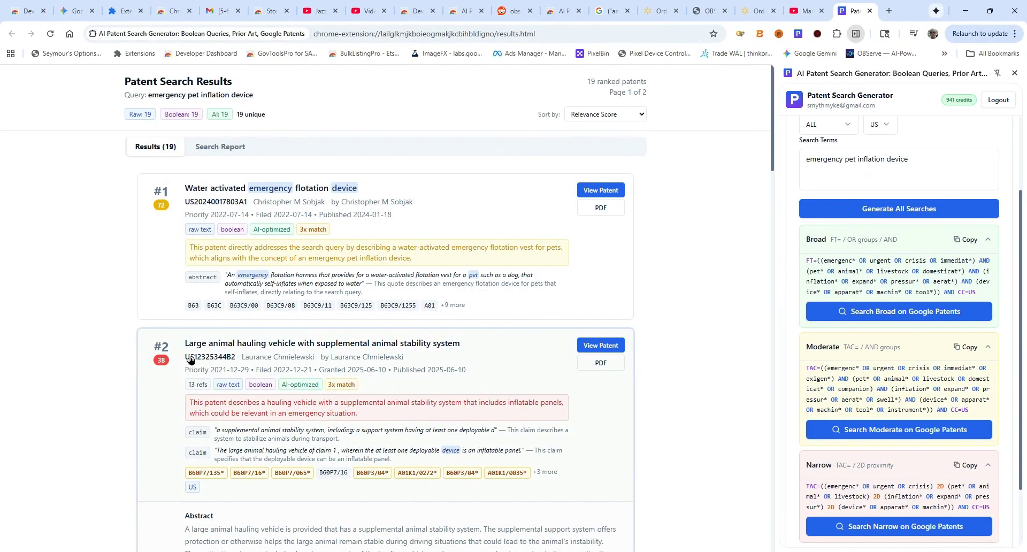
pyautogui.scroll(-3, 85, 253)
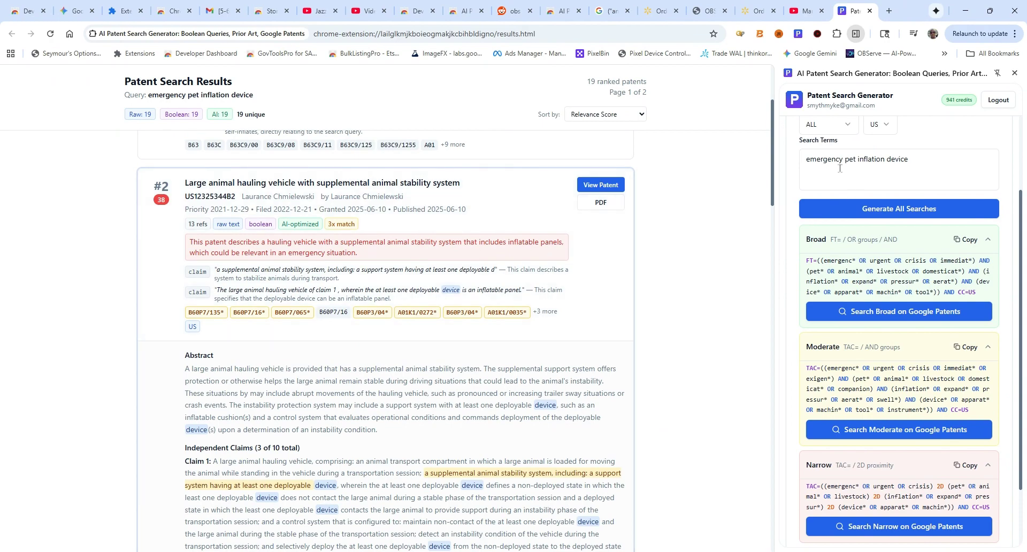
pyautogui.scroll(-5, 665, 323)
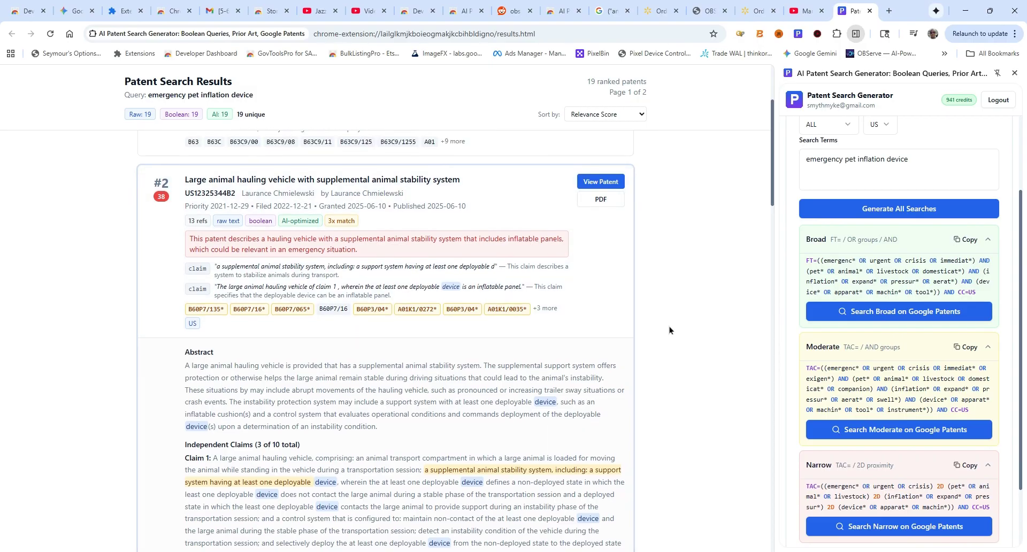
pyautogui.scroll(8, 676, 345)
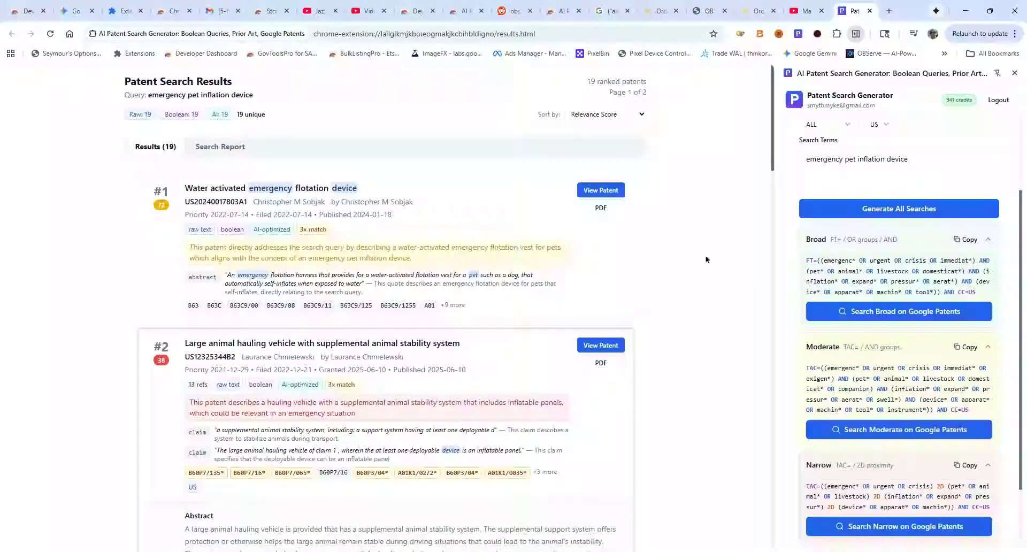
# Inspect the available country and search-field options for the patent Boolean search without changing either selection
pyautogui.scroll(2, 859, 213)
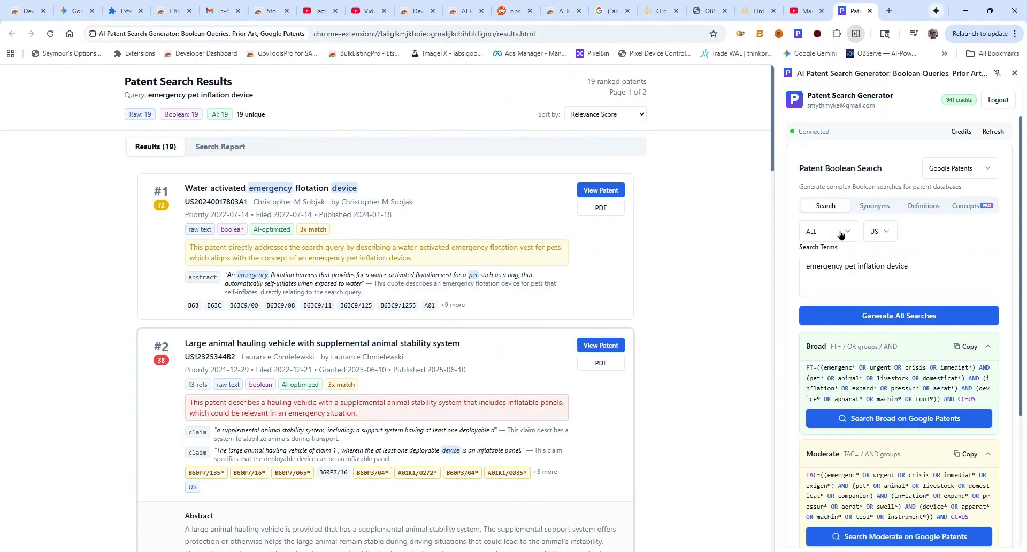
pyautogui.click(892, 231)
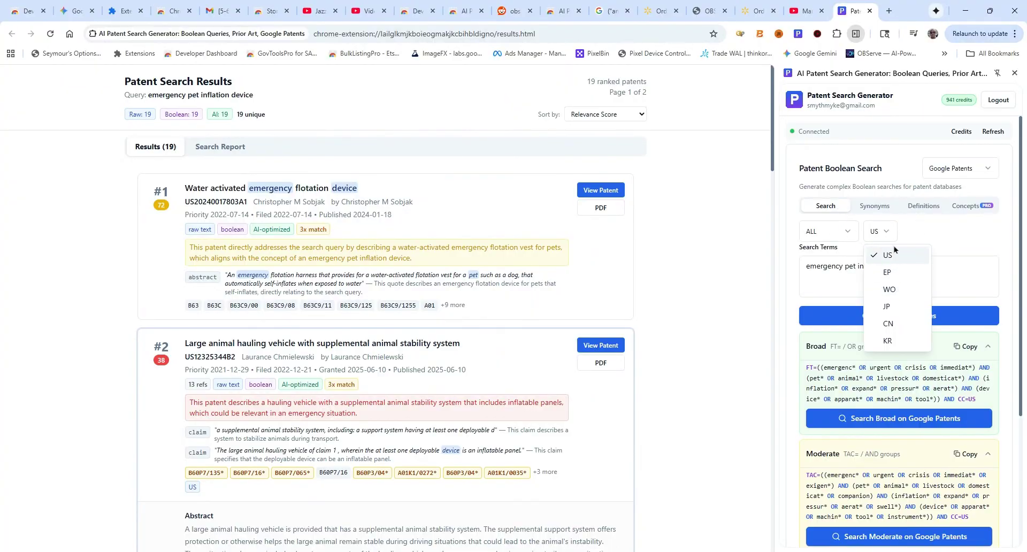
pyautogui.click(841, 235)
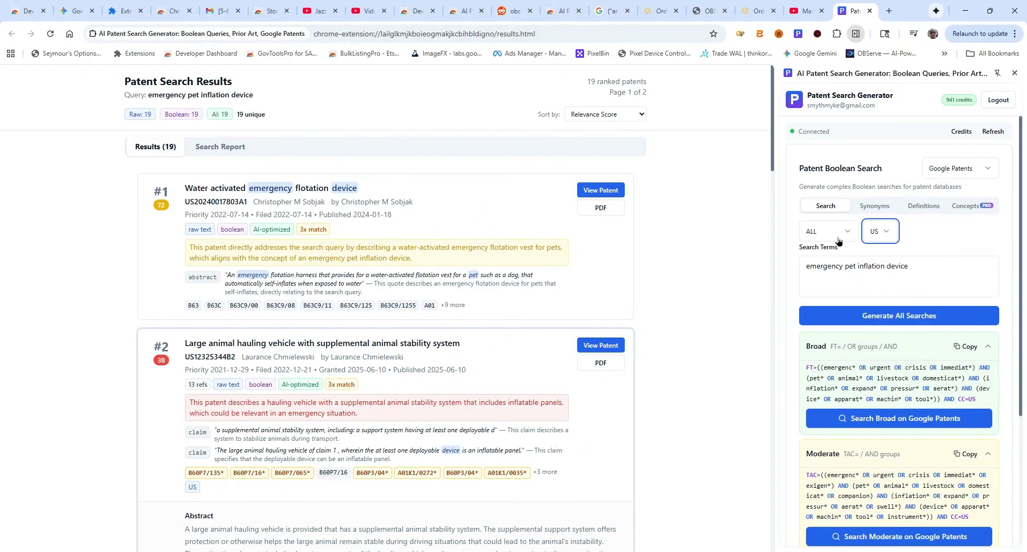
pyautogui.click(840, 235)
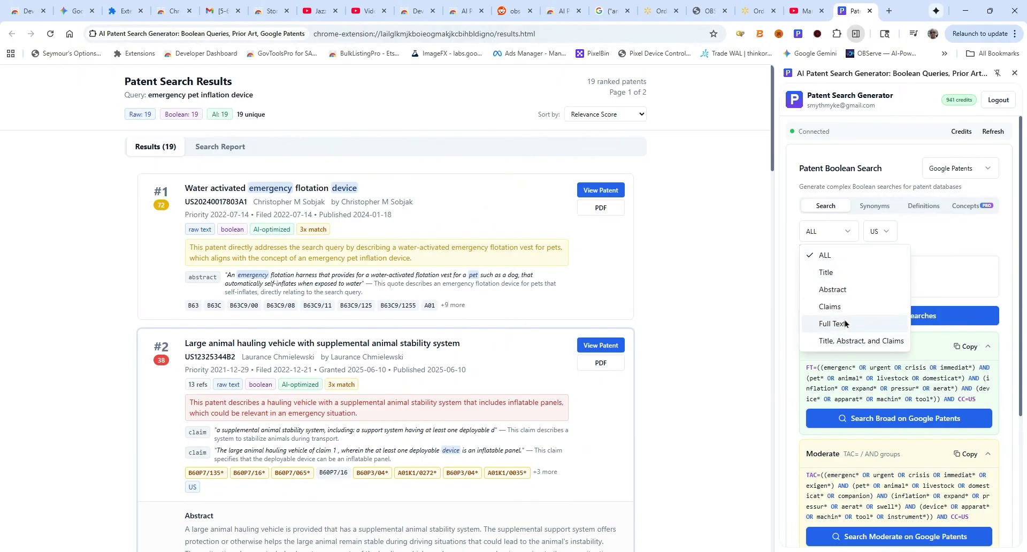
pyautogui.click(940, 231)
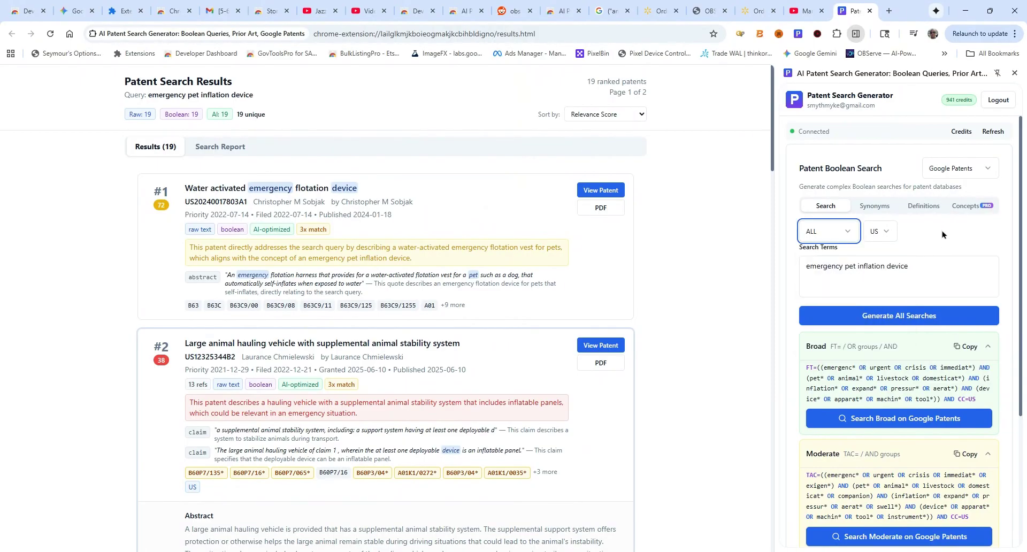
# View the extension's Synonyms and Definitions tools, and open the Concepts tool at its invention description
pyautogui.click(880, 207)
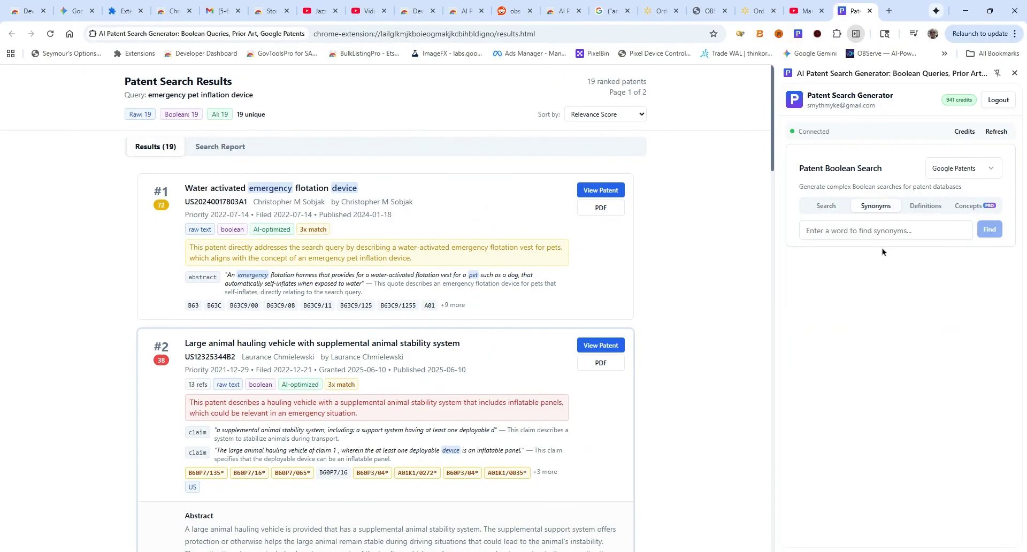
pyautogui.click(921, 212)
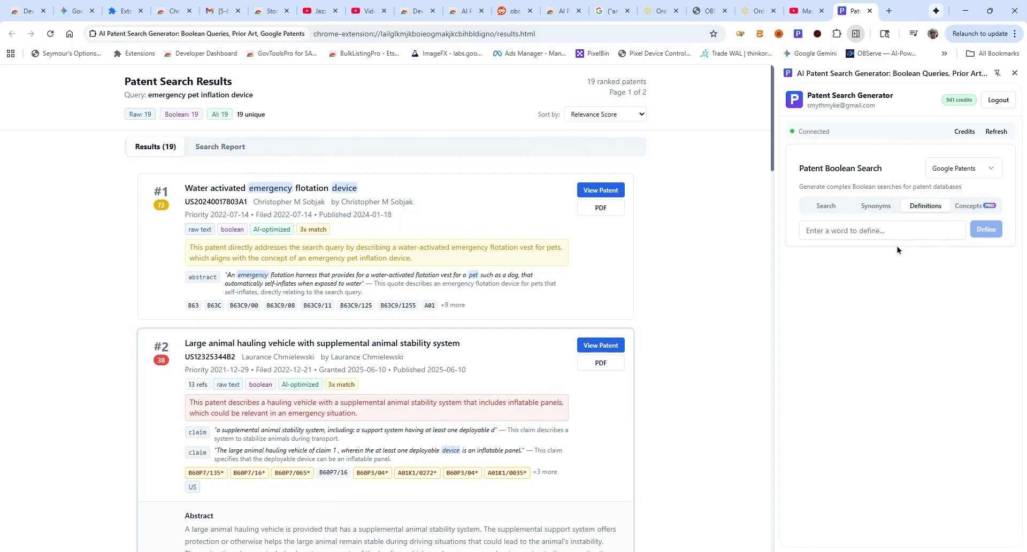
pyautogui.click(985, 207)
pyautogui.click(873, 263)
# Copy the full abstract of the top-ranked patent into the invention description and extract its concepts
pyautogui.click(463, 212)
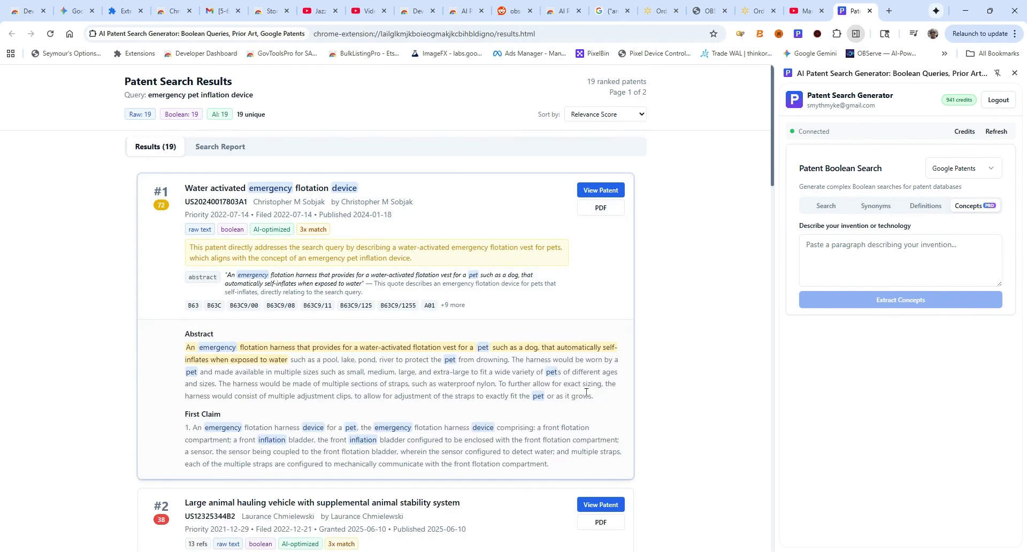
pyautogui.moveTo(593, 397); pyautogui.dragTo(186, 355)
pyautogui.hotkey('ctrl', 'c')
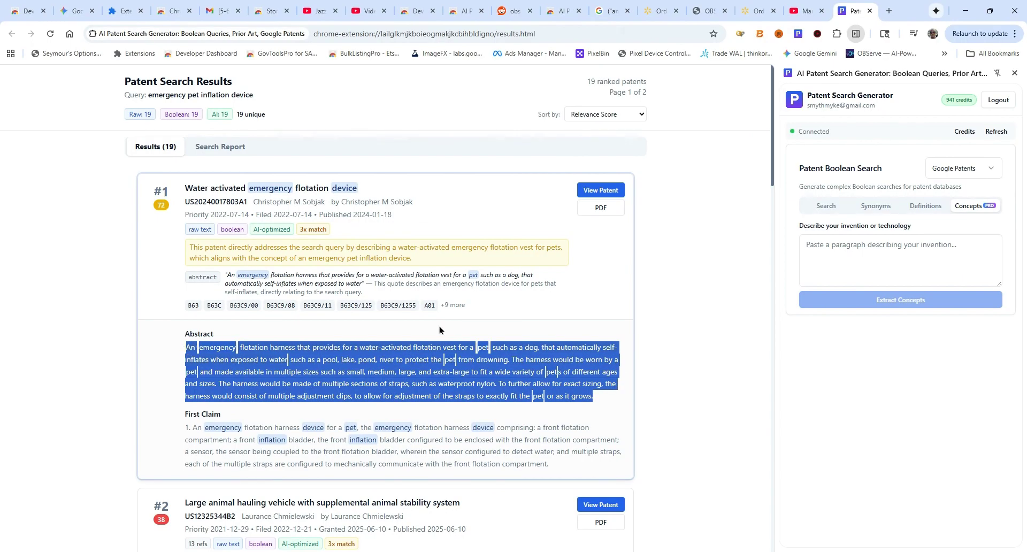
pyautogui.click(681, 262)
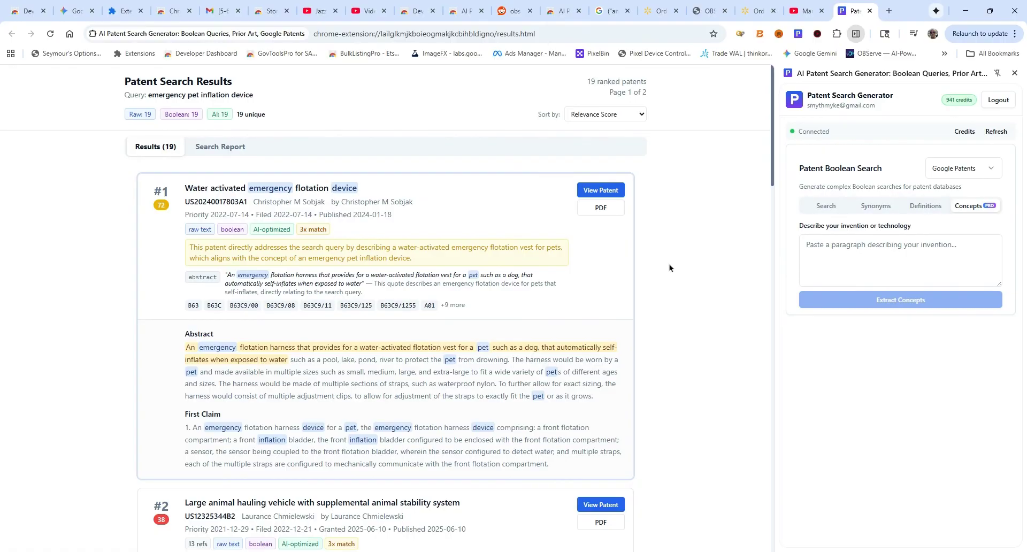
pyautogui.click(956, 266)
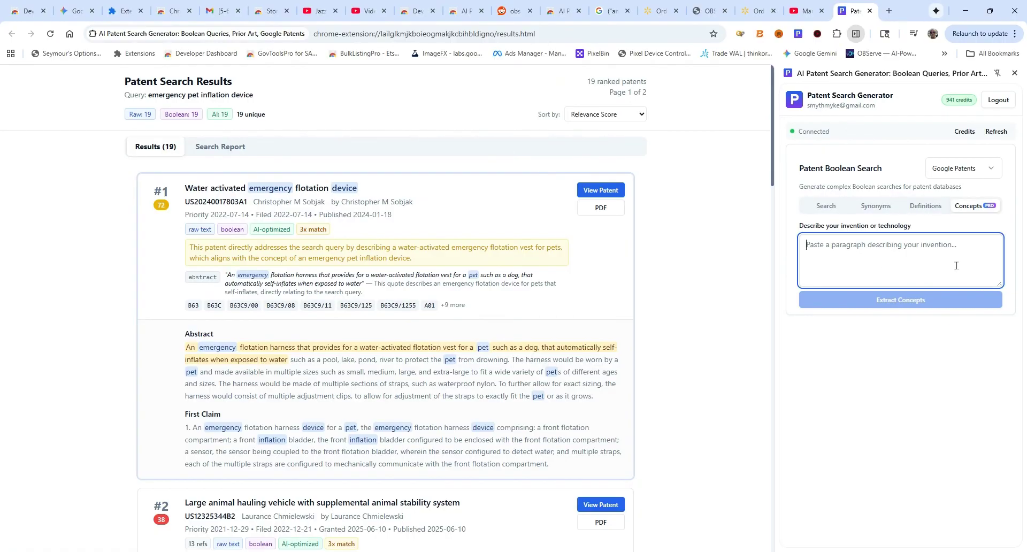
pyautogui.hotkey('ctrl', 'v')
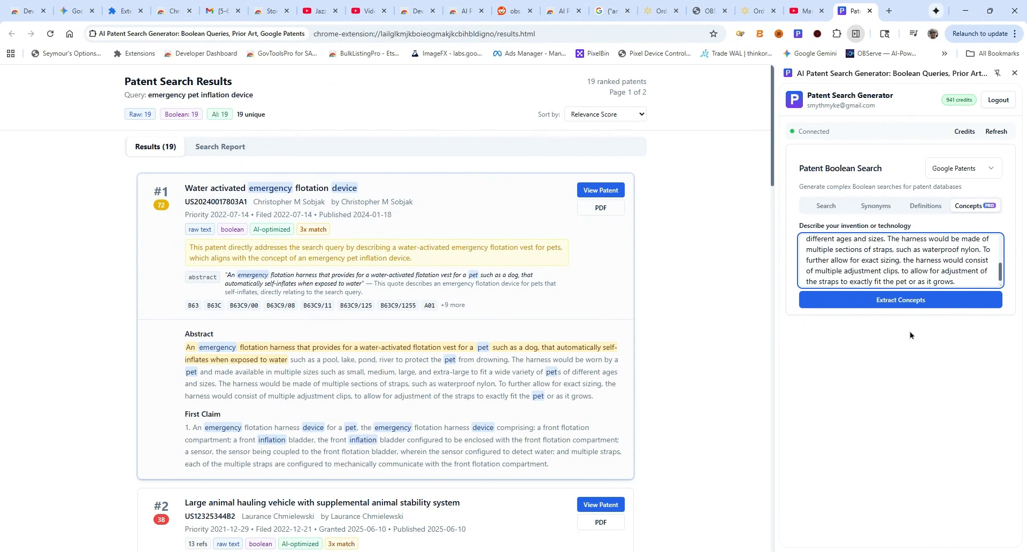
pyautogui.click(895, 301)
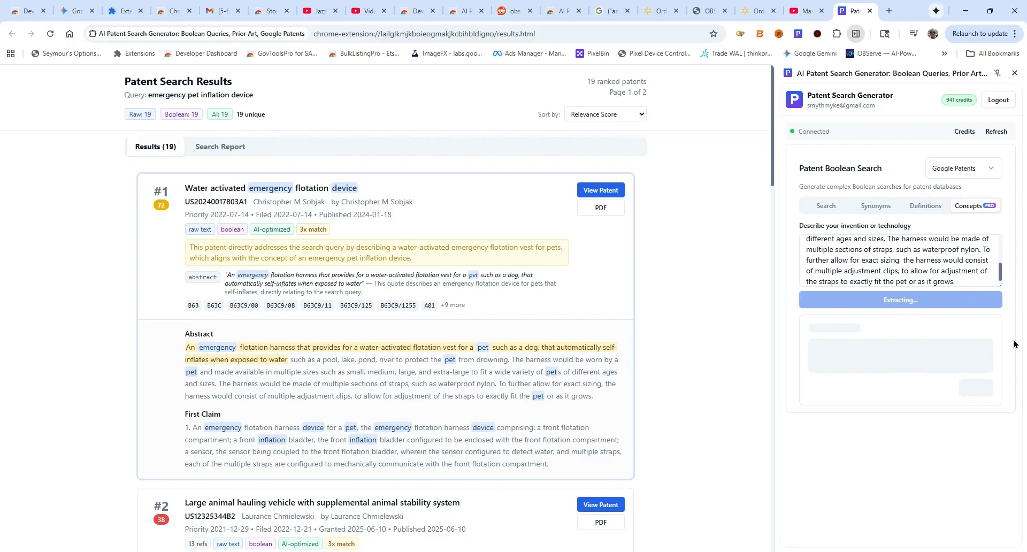
# Examine the extracted concepts with their synonyms and priorities, and the Broad, Moderate and Narrow searches generated from them
pyautogui.scroll(-2, 1015, 344)
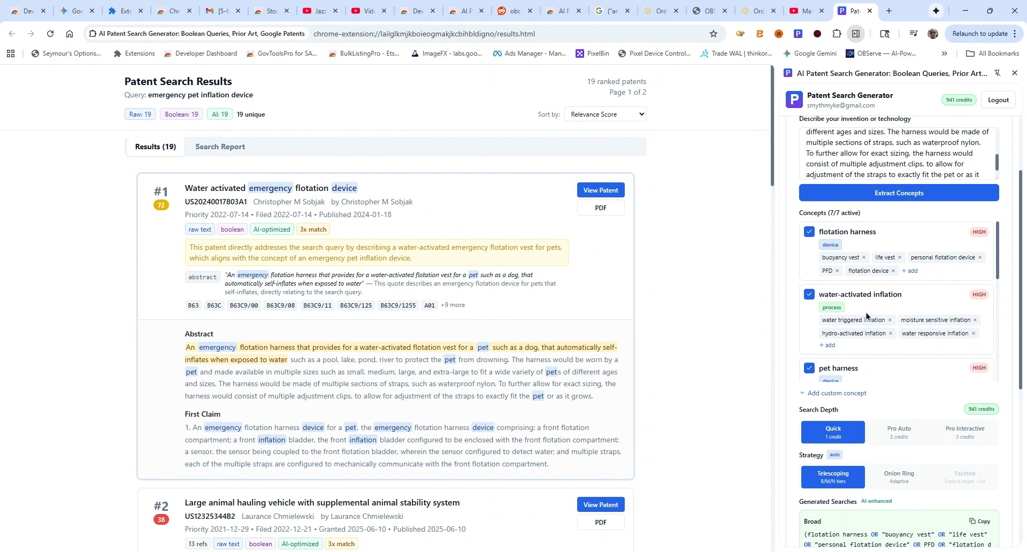
pyautogui.scroll(-2, 959, 315)
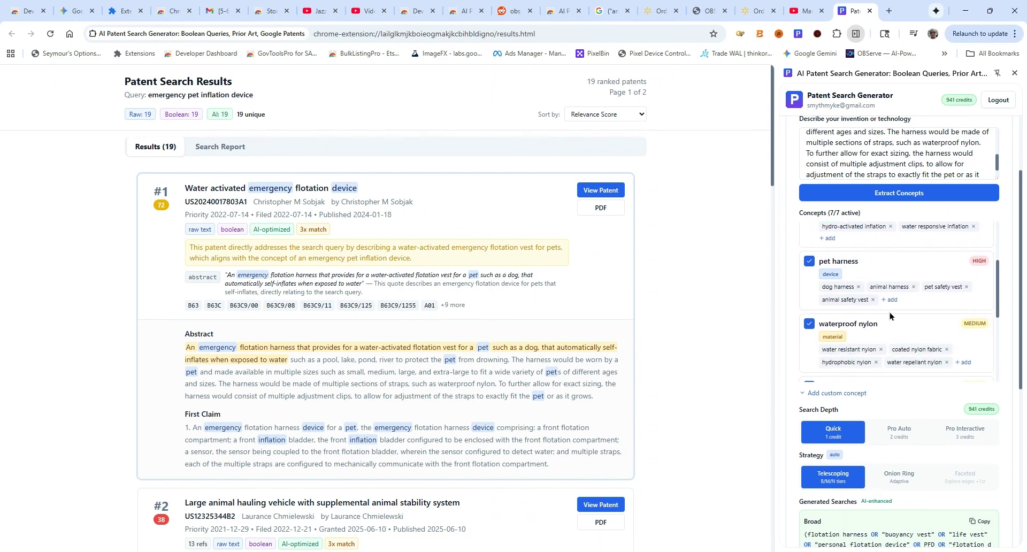
pyautogui.scroll(-1, 890, 312)
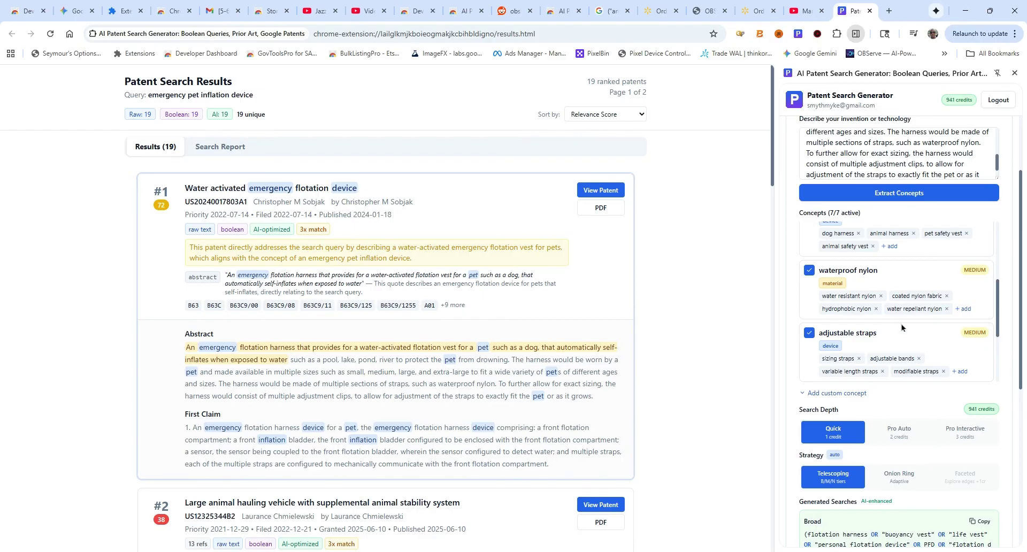
pyautogui.scroll(-3, 961, 330)
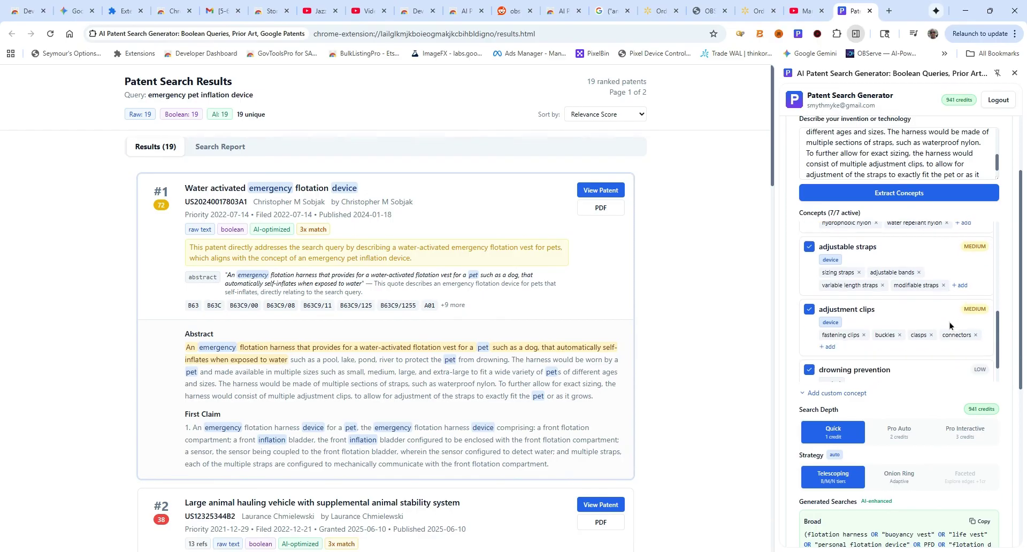
pyautogui.scroll(-1, 862, 301)
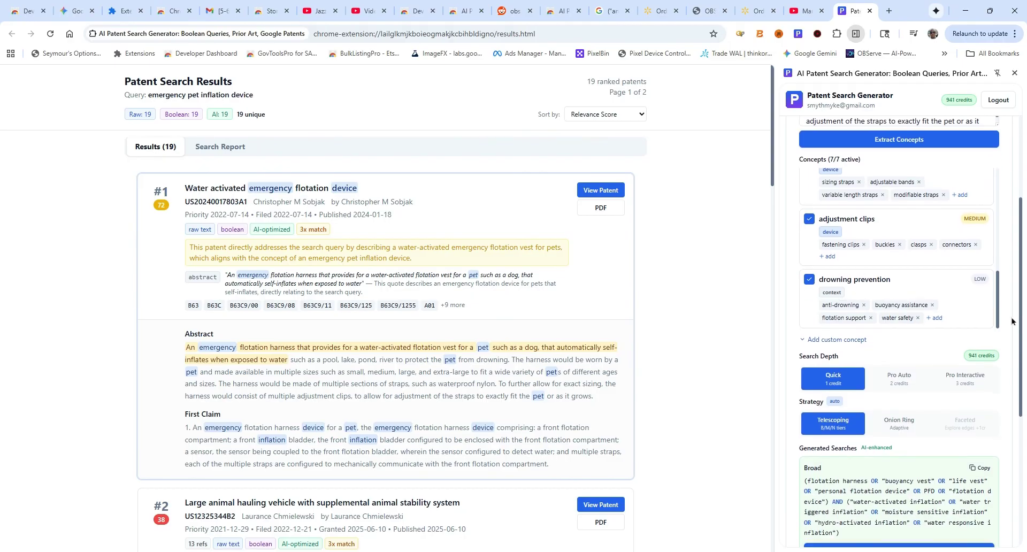
pyautogui.scroll(1, 1011, 323)
pyautogui.scroll(-4, 1008, 324)
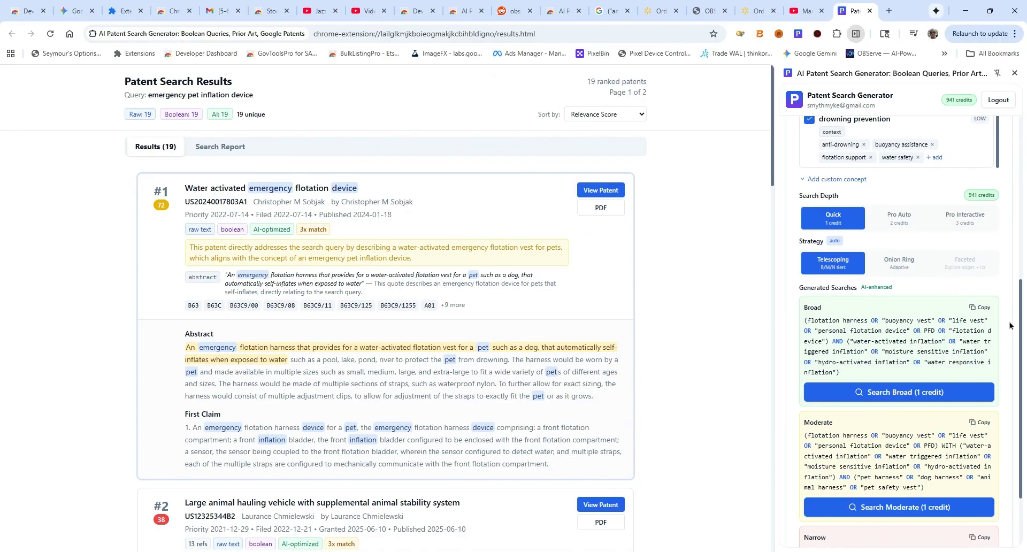
pyautogui.scroll(-2, 798, 271)
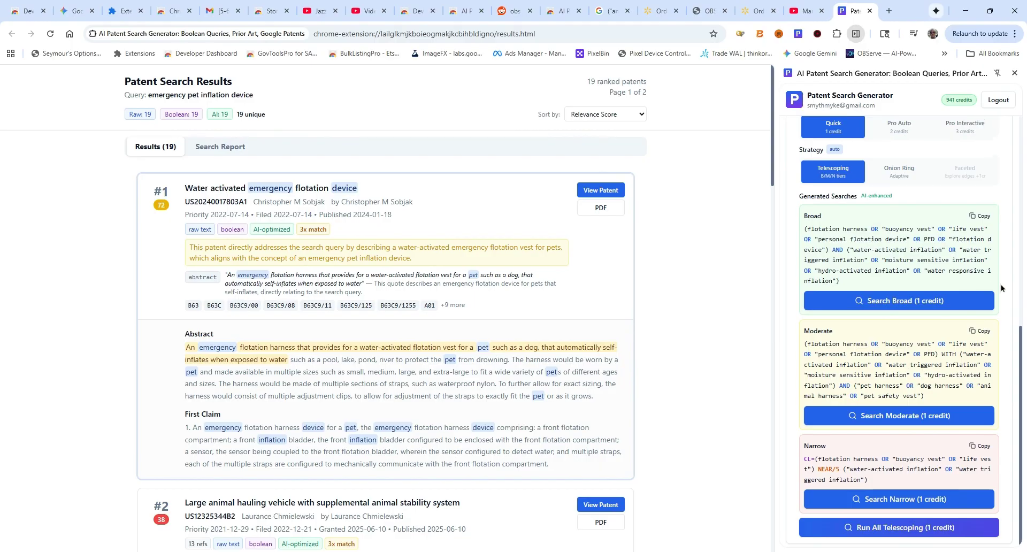
# Try the Onion Ring, Faceted and Telescoping strategies, and switch the search depth between Quick and Pro Auto
pyautogui.scroll(2, 1006, 315)
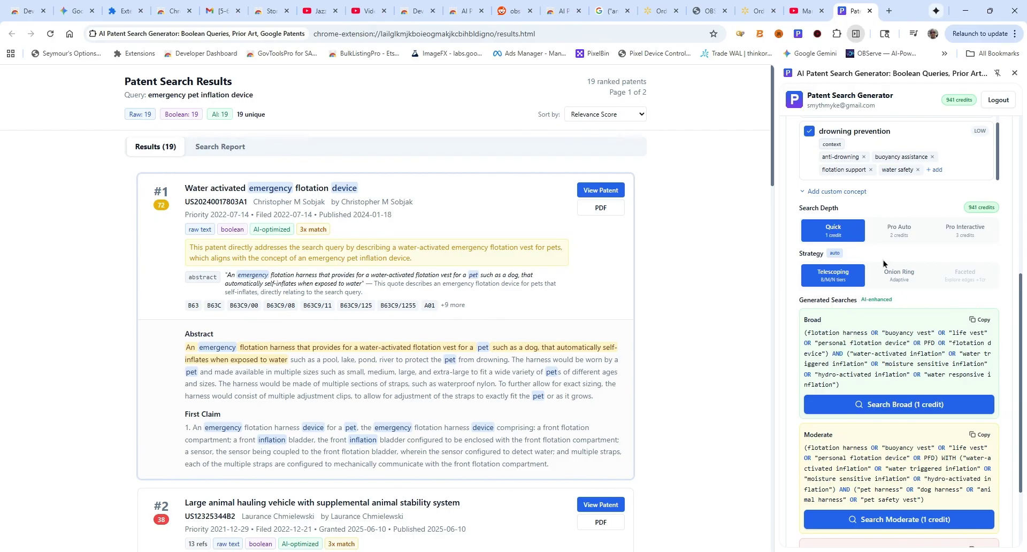
pyautogui.click(890, 274)
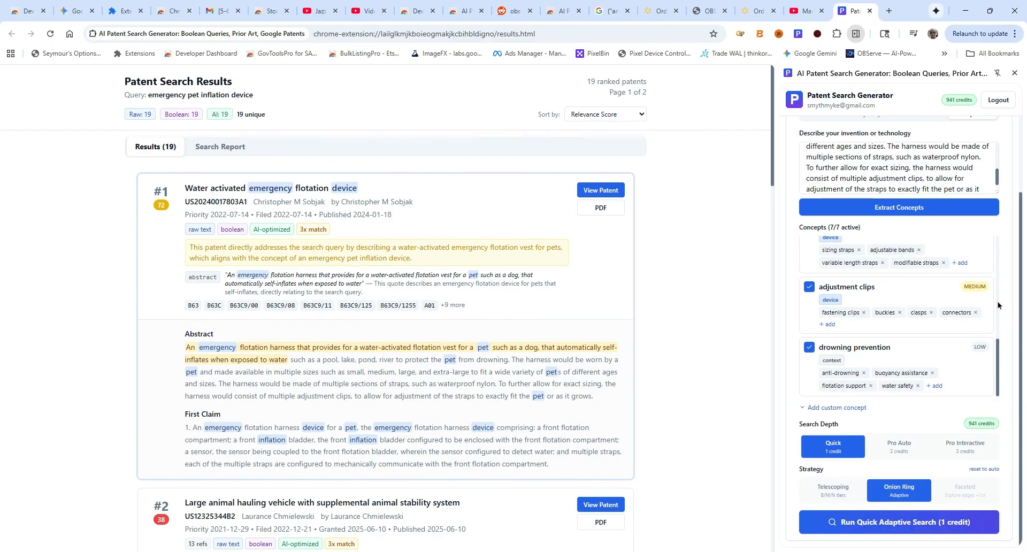
pyautogui.click(904, 451)
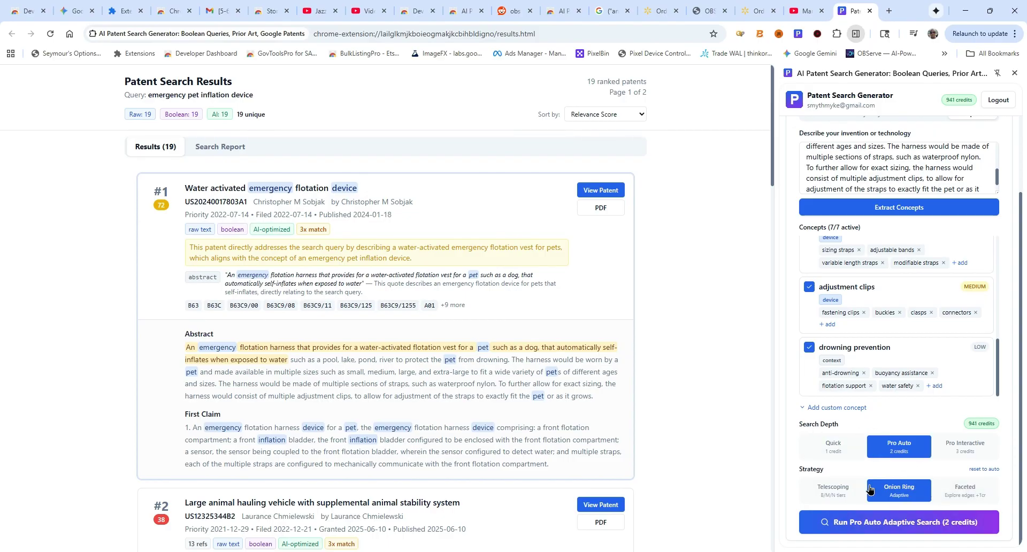
pyautogui.click(951, 493)
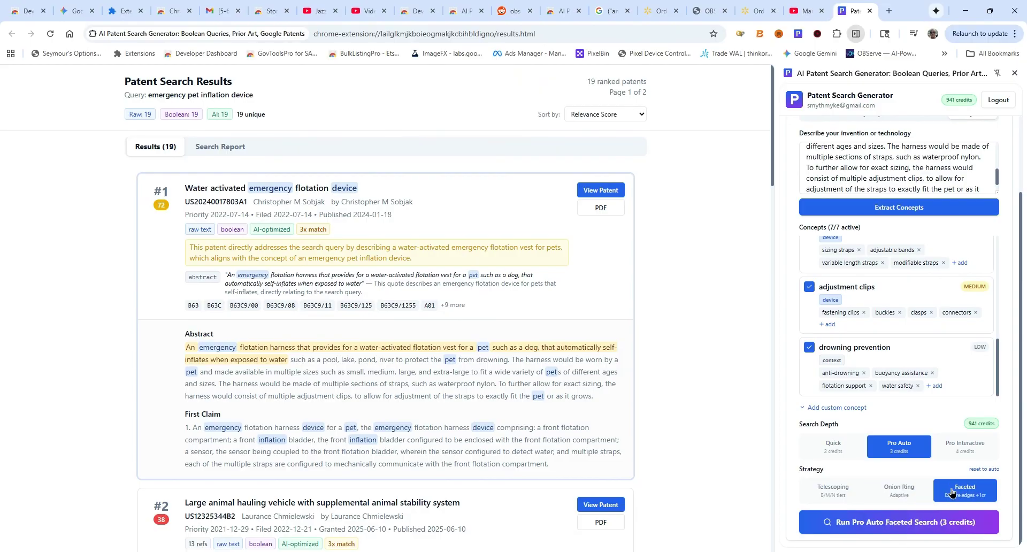
pyautogui.click(840, 490)
pyautogui.click(897, 491)
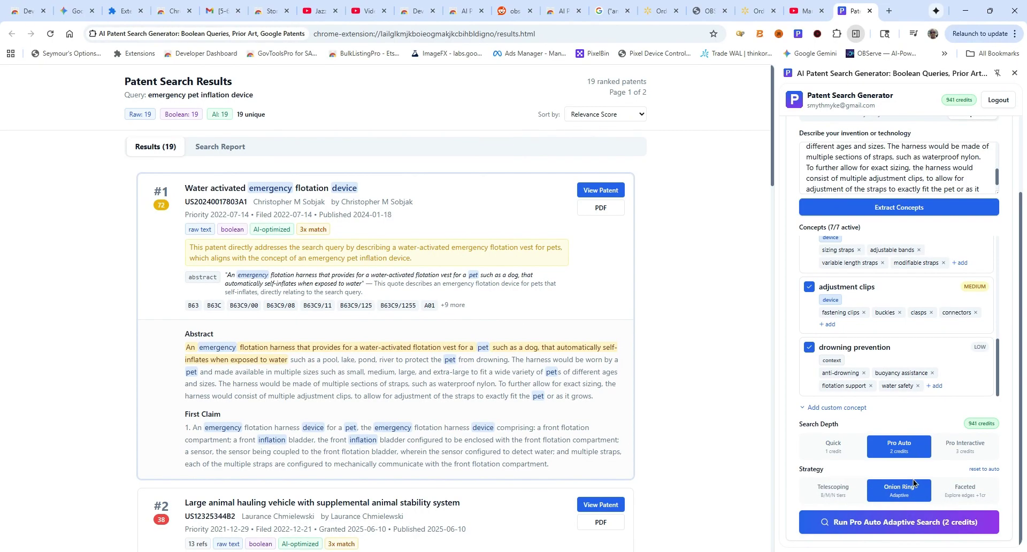
pyautogui.click(839, 449)
pyautogui.click(897, 446)
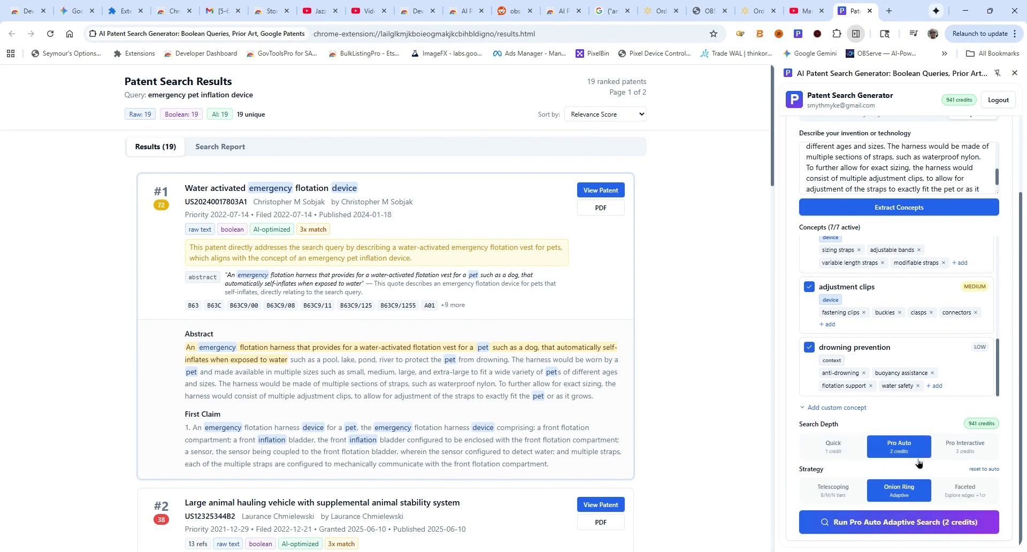
# Set the concept search strategy to Telescoping and the search depth to Pro Auto
pyautogui.click(843, 486)
pyautogui.click(829, 446)
pyautogui.click(892, 448)
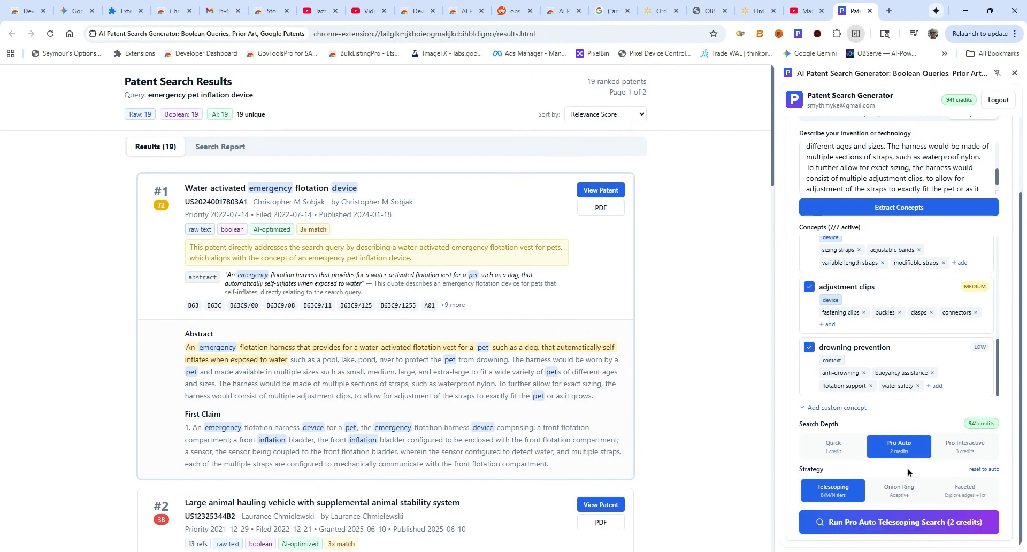
# Set the strategy to Onion Ring and the search depth to Pro Interactive, and run the adaptive search
pyautogui.click(901, 488)
pyautogui.click(954, 491)
pyautogui.click(944, 450)
pyautogui.click(918, 492)
pyautogui.click(892, 446)
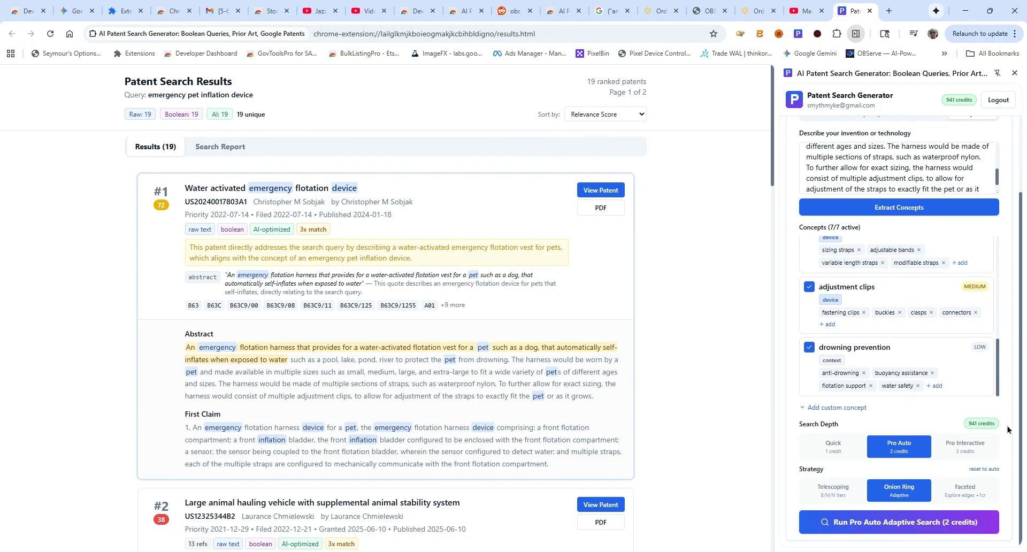
pyautogui.click(971, 448)
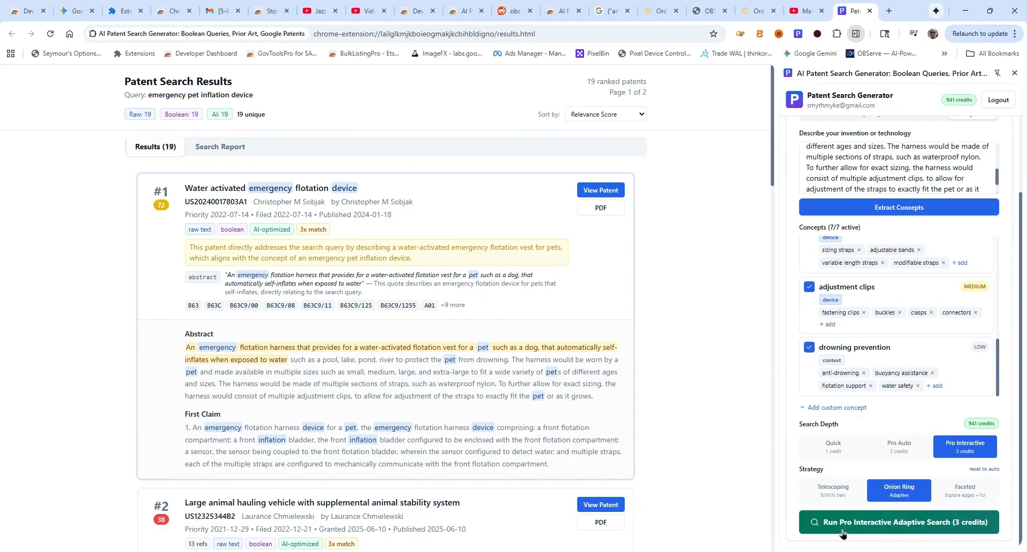
pyautogui.click(927, 529)
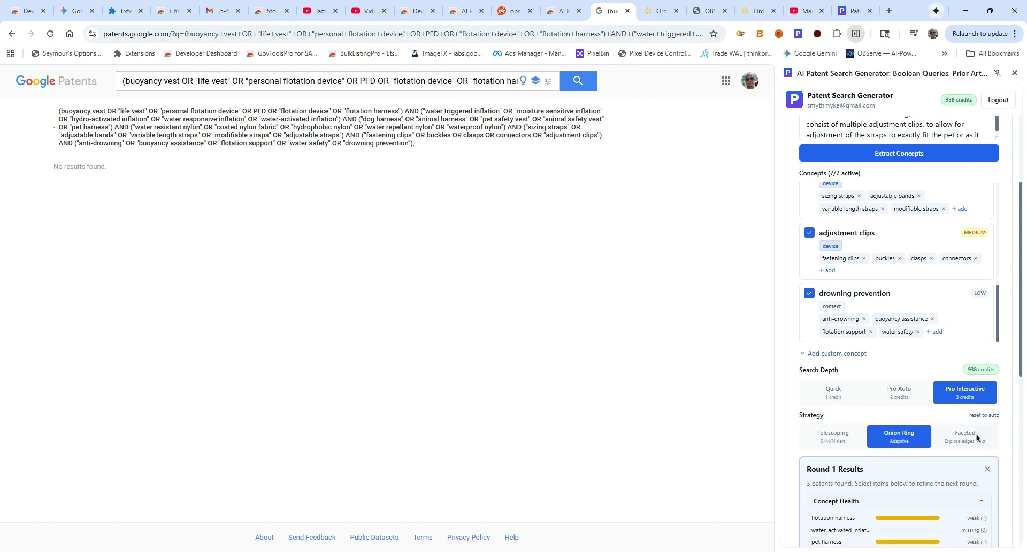
# Limit the Round 1 refinement to similar patent US6659824B1 and CPC code B63C9/00, deselecting the other preselected patents and codes
pyautogui.scroll(-7, 1006, 438)
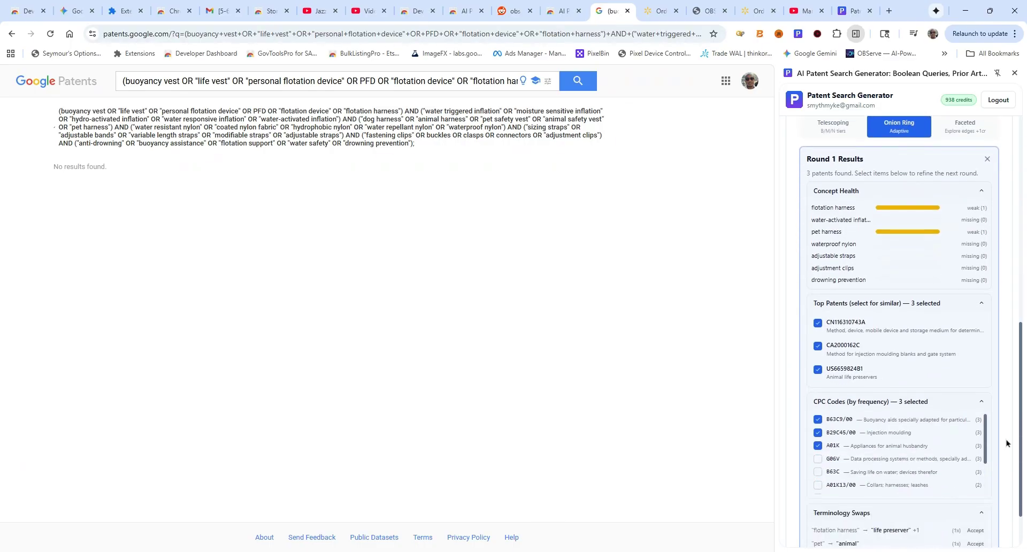
pyautogui.scroll(5, 1005, 439)
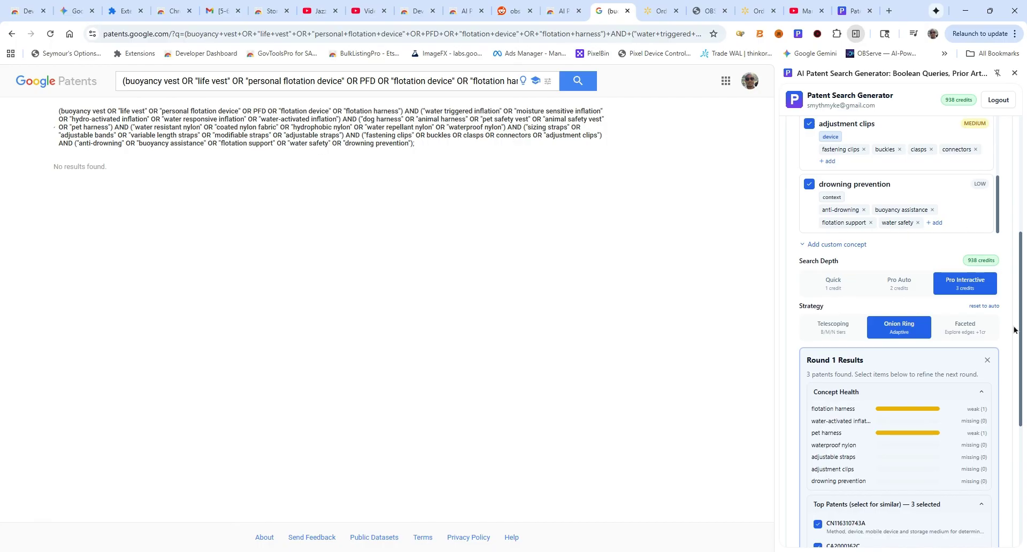
pyautogui.scroll(-3, 1010, 344)
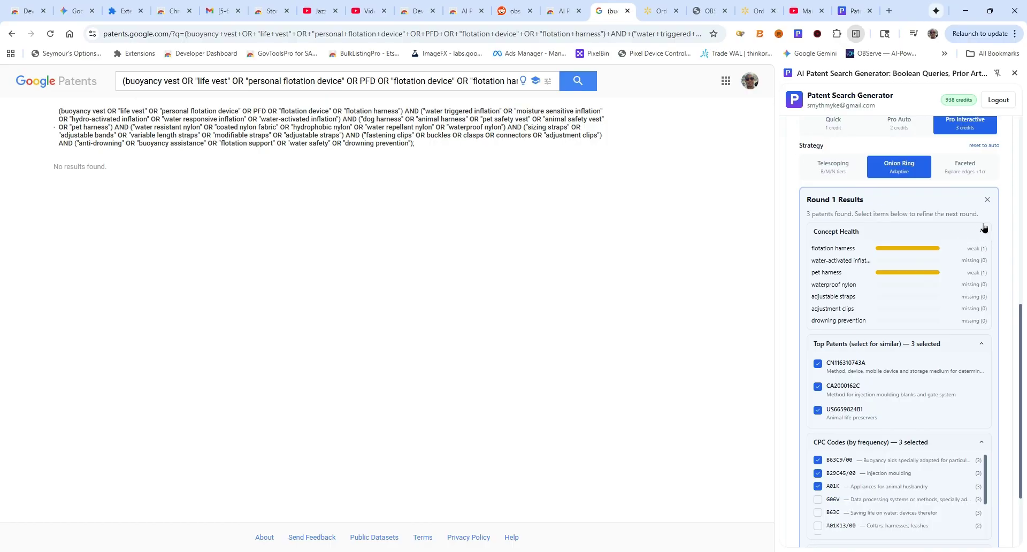
pyautogui.scroll(-2, 1000, 235)
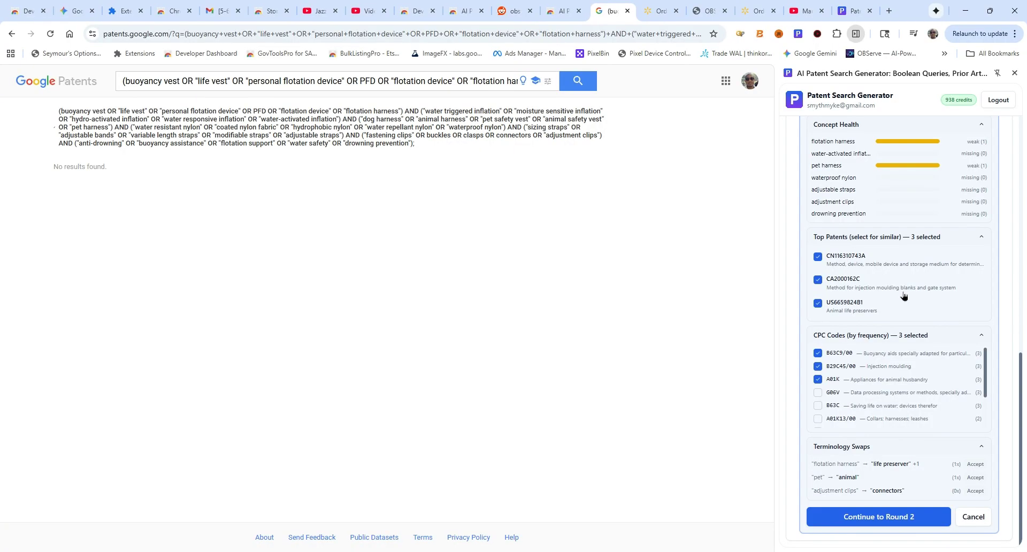
pyautogui.click(817, 279)
pyautogui.click(818, 257)
pyautogui.click(817, 367)
pyautogui.click(818, 380)
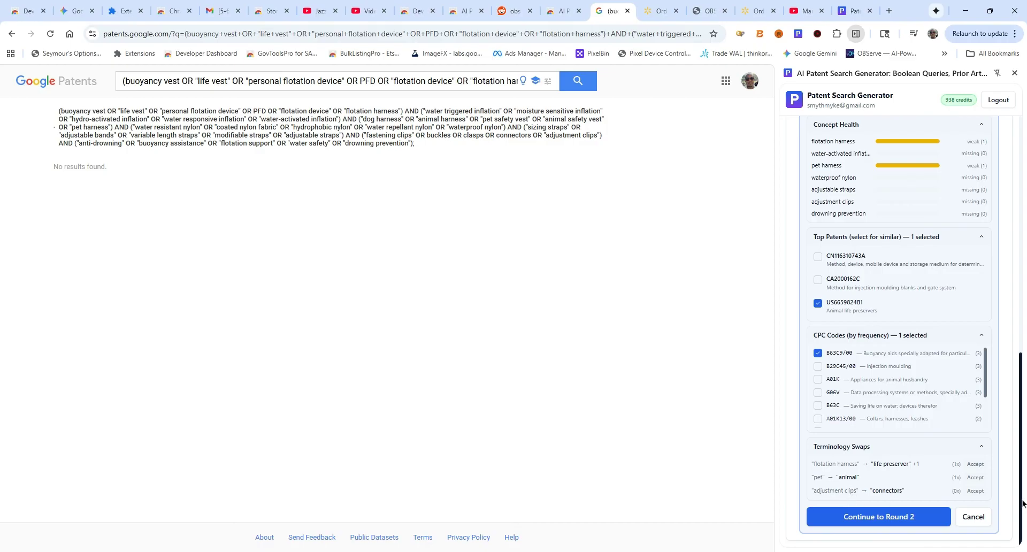
# Accept the terminology swap from "pet" to "animal" and continue to Round 2
pyautogui.click(976, 481)
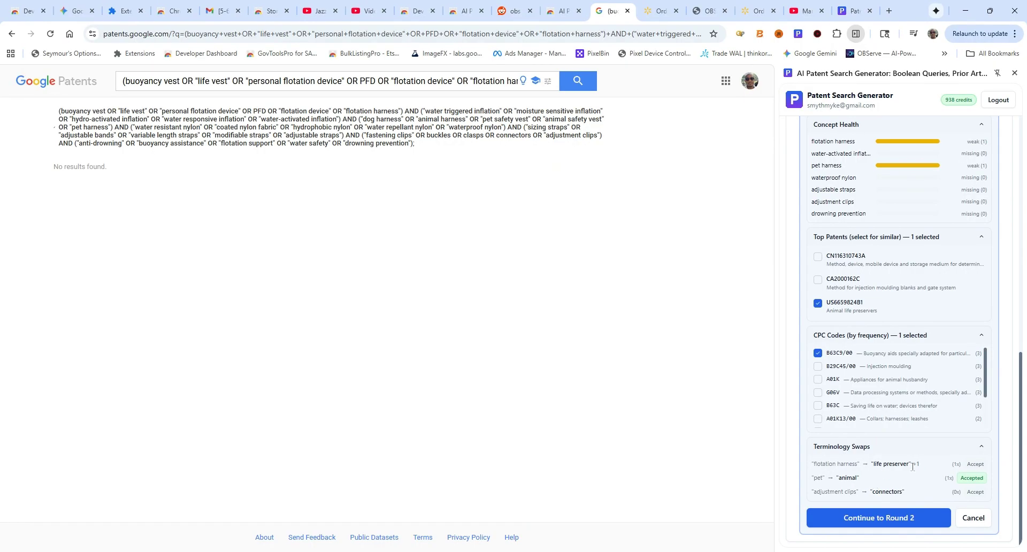
pyautogui.click(877, 526)
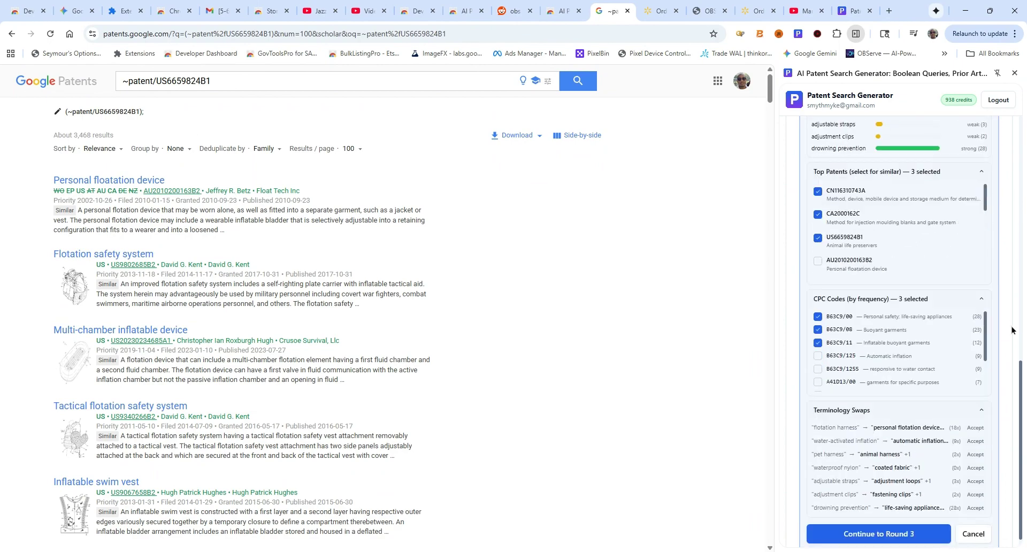
# Review the Round 2 concept health, patents, CPC codes and terminology swaps, and continue to Round 3 with the preselected items
pyautogui.scroll(5, 1011, 330)
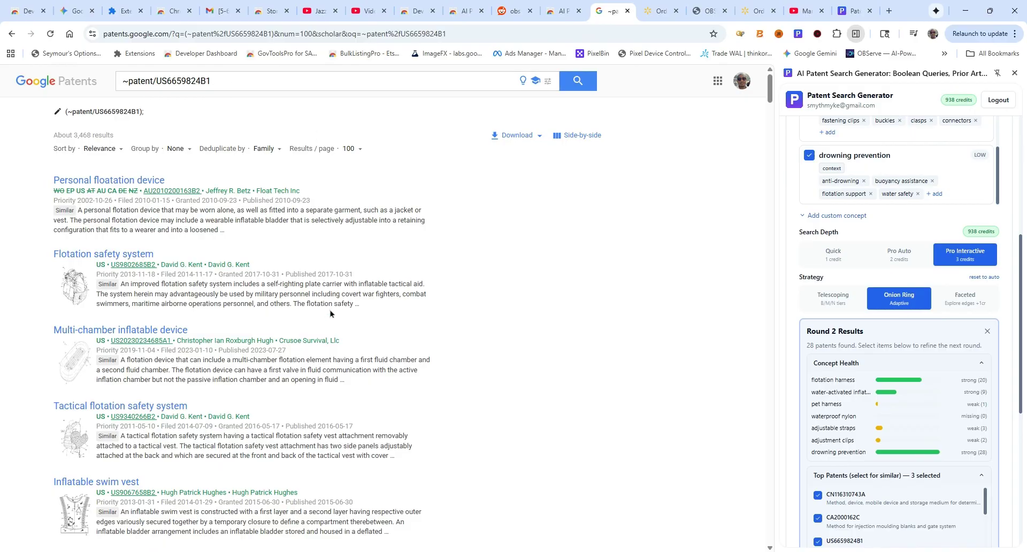
pyautogui.scroll(-3, 541, 339)
pyautogui.scroll(-3, 551, 338)
pyautogui.scroll(6, 563, 346)
pyautogui.scroll(-2, 1010, 314)
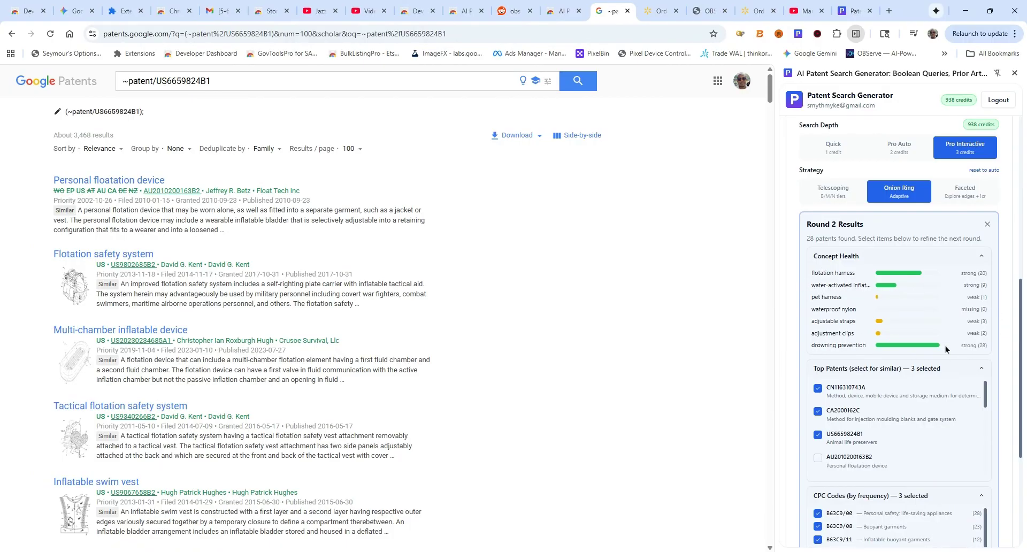
pyautogui.scroll(-3, 1007, 352)
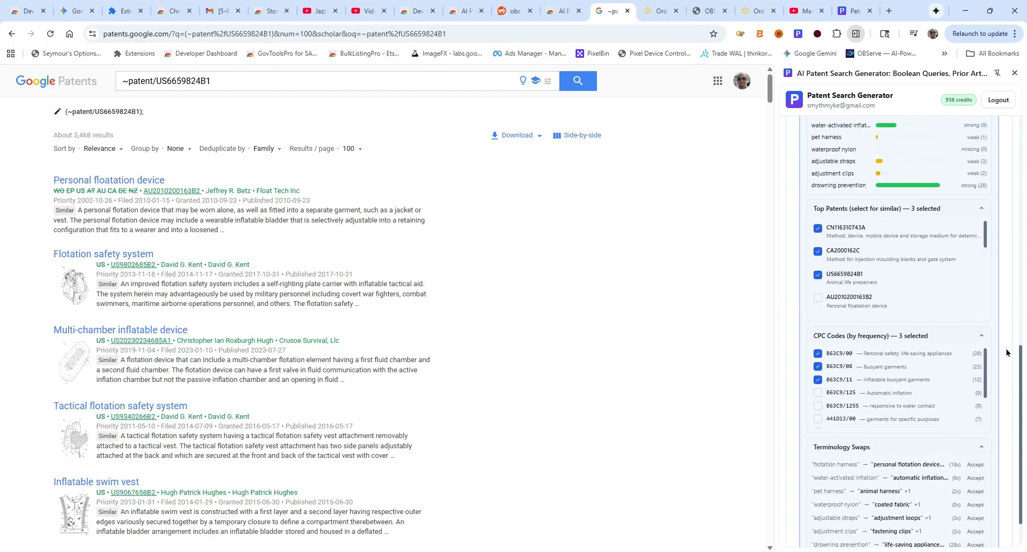
pyautogui.click(818, 250)
pyautogui.click(827, 262)
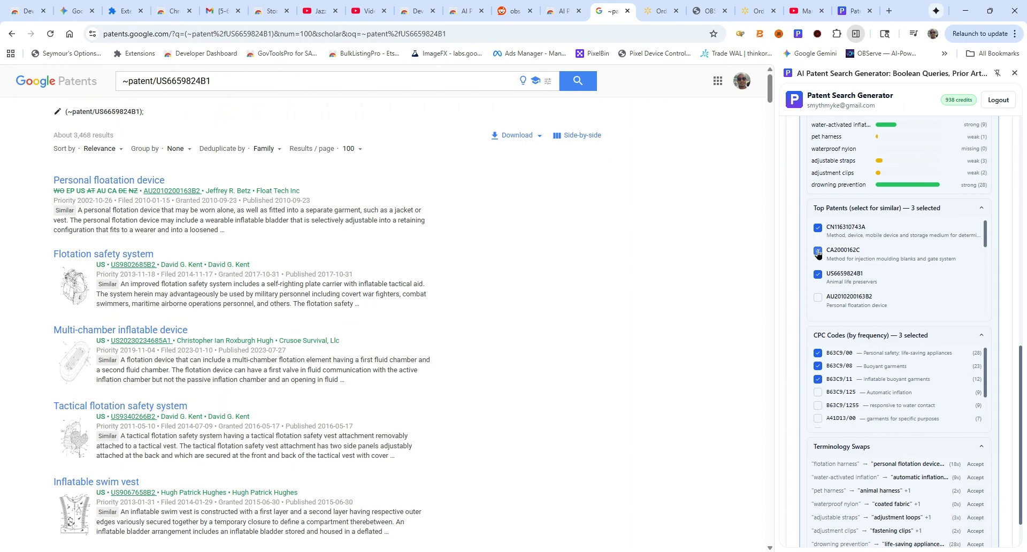
pyautogui.scroll(-1, 1003, 316)
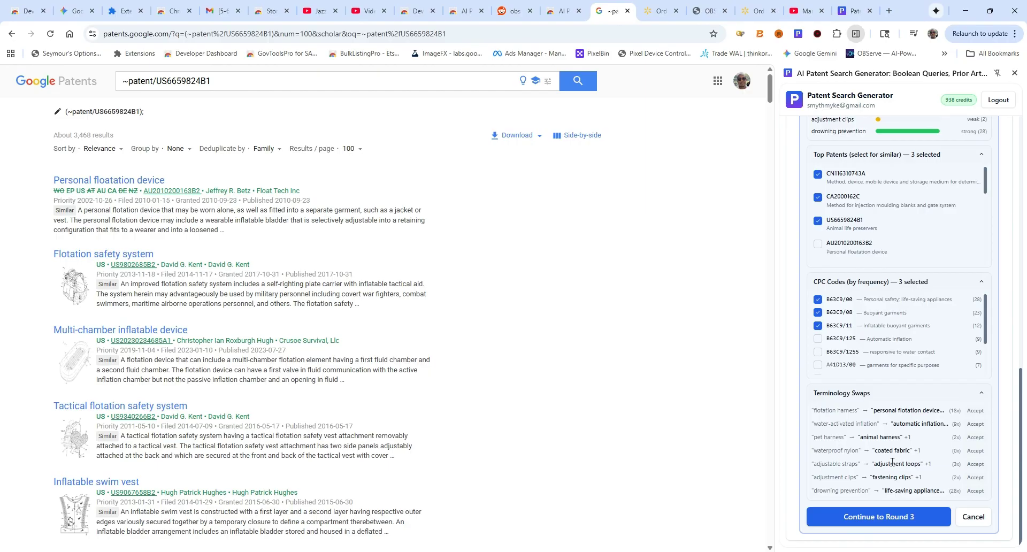
pyautogui.click(883, 517)
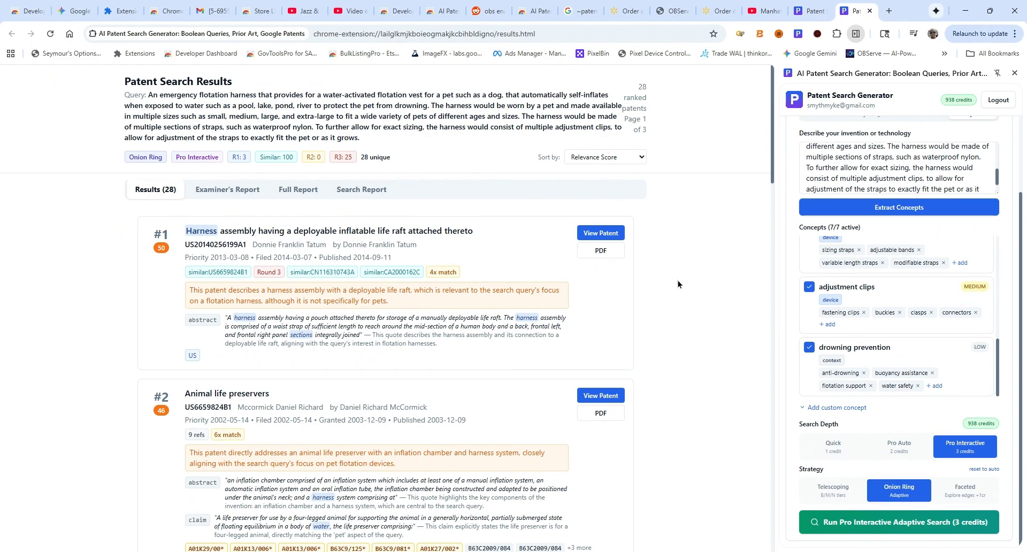
# Examine the ranked Onion Ring results, including the abstract and score breakdown of the top-ranked harness assembly patent
pyautogui.scroll(-10, 677, 281)
pyautogui.scroll(10, 685, 326)
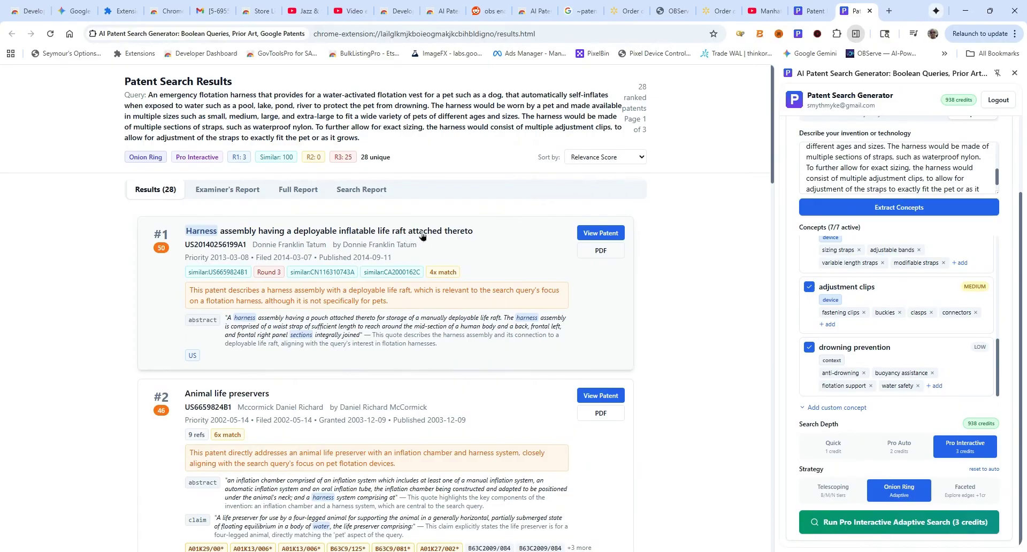
pyautogui.click(529, 314)
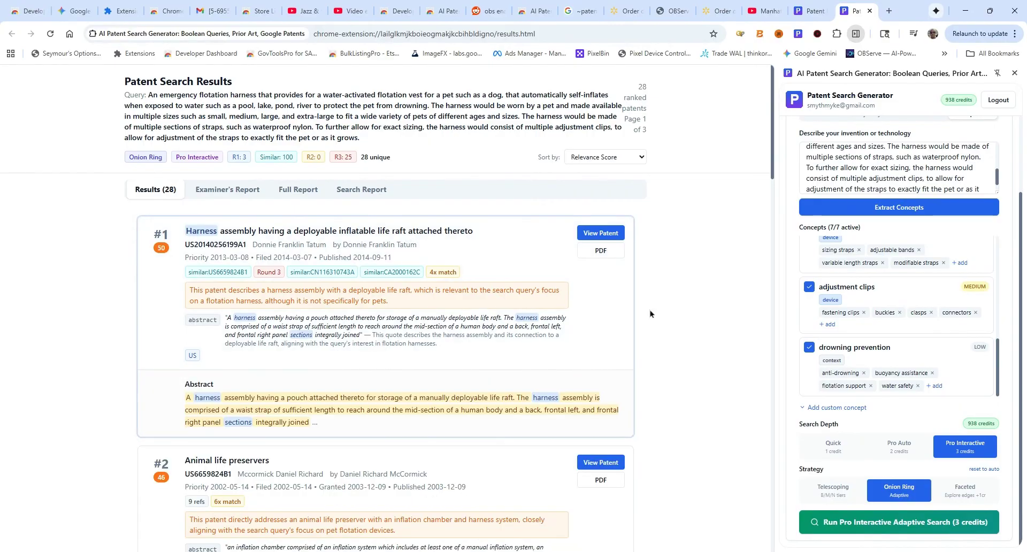
pyautogui.scroll(-4, 669, 298)
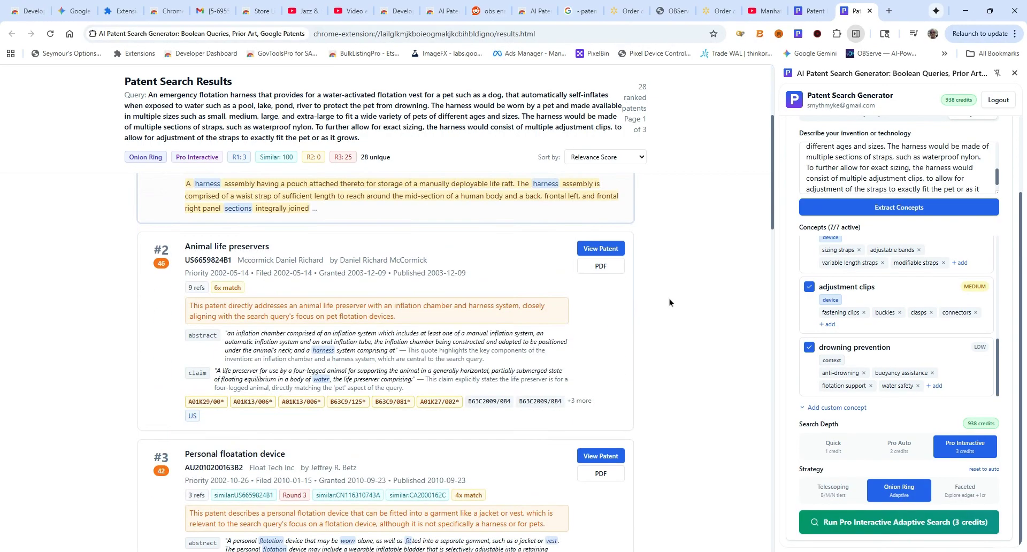
pyautogui.scroll(4, 669, 299)
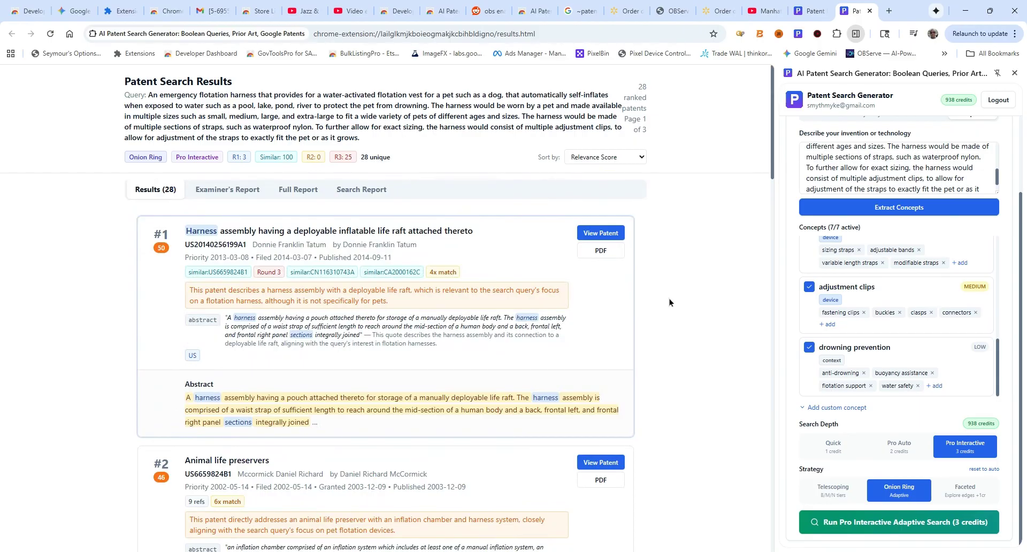
pyautogui.scroll(-10, 669, 299)
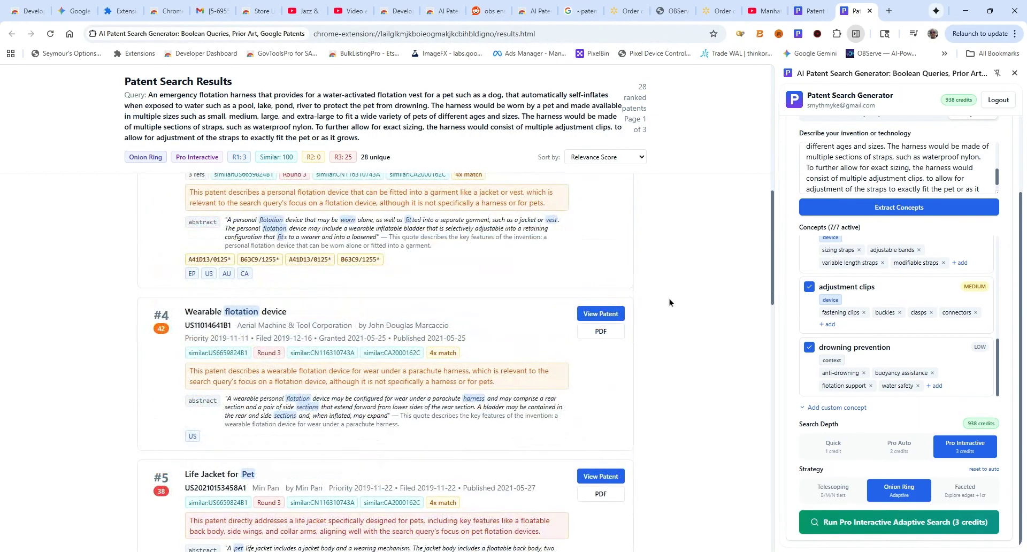
pyautogui.scroll(10, 669, 298)
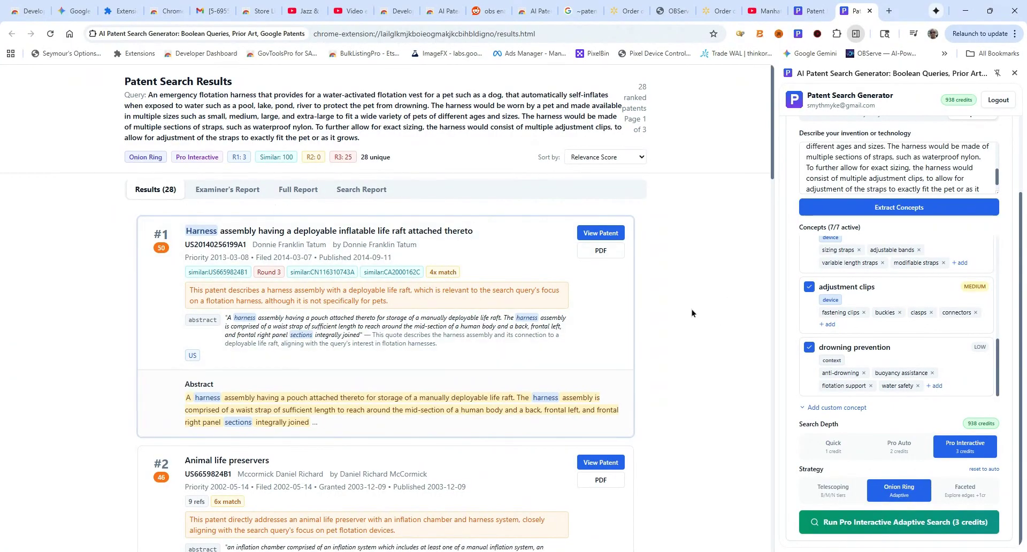
pyautogui.scroll(-4, 638, 286)
pyautogui.scroll(4, 642, 290)
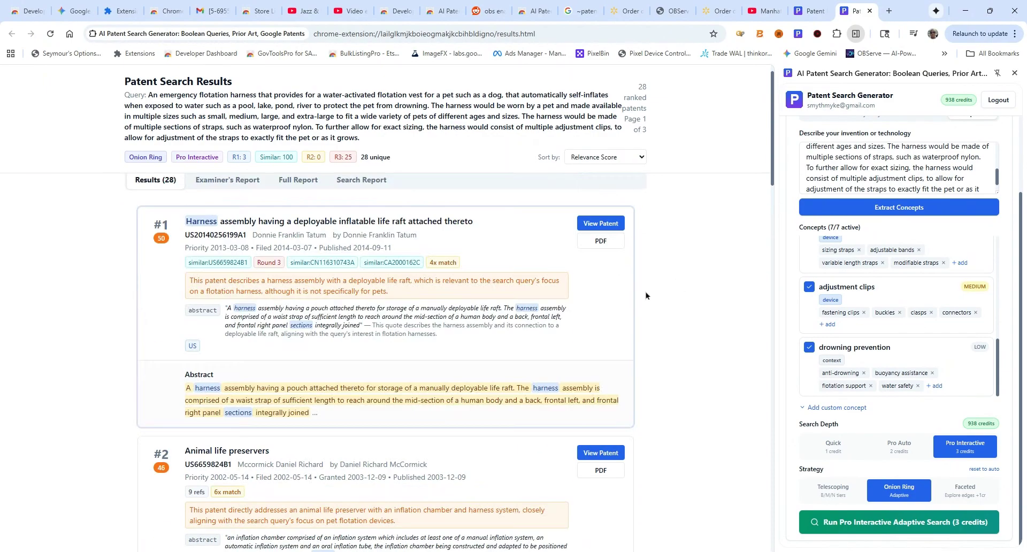
pyautogui.moveTo(161, 255)
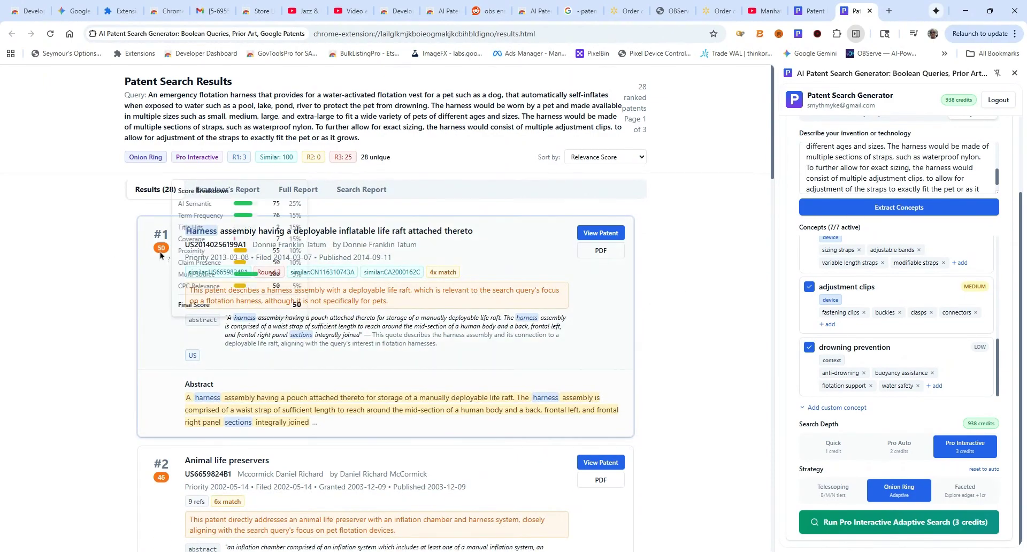
# Run the Onion Ring search again at Pro Auto depth and view the score breakdown of its top-ranked patent
pyautogui.click(910, 449)
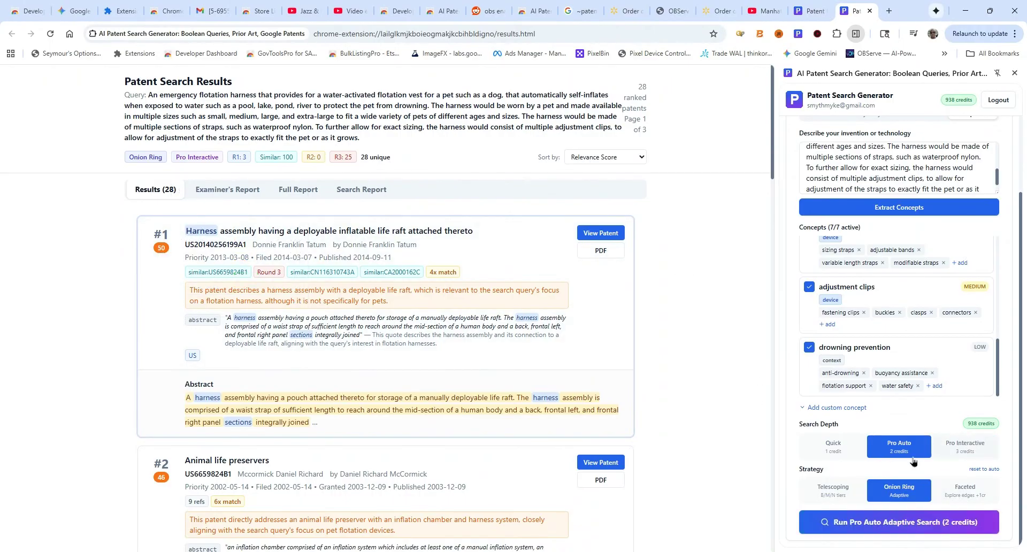
pyautogui.click(904, 523)
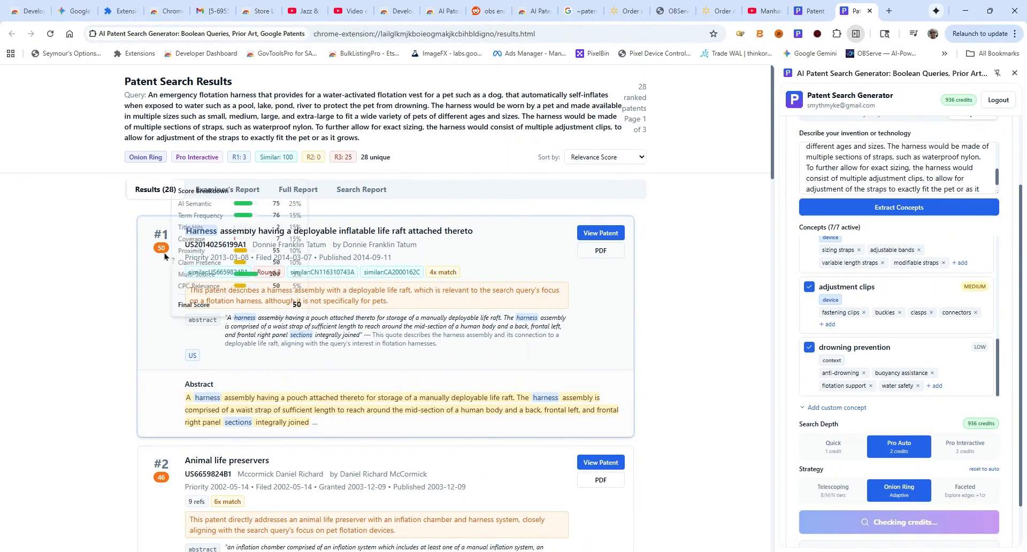
pyautogui.scroll(-1, 130, 321)
pyautogui.scroll(-4, 130, 318)
pyautogui.scroll(5, 142, 343)
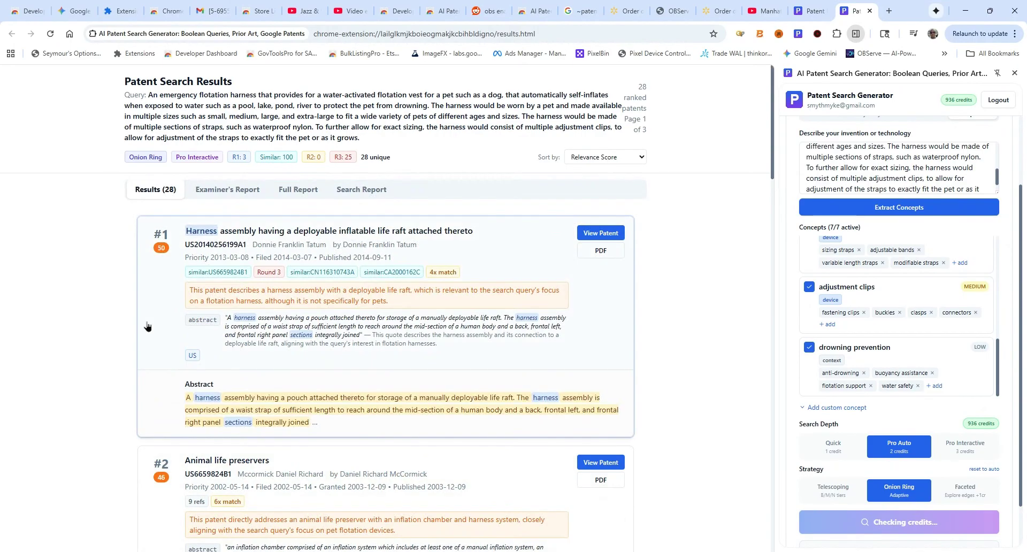
pyautogui.moveTo(168, 250)
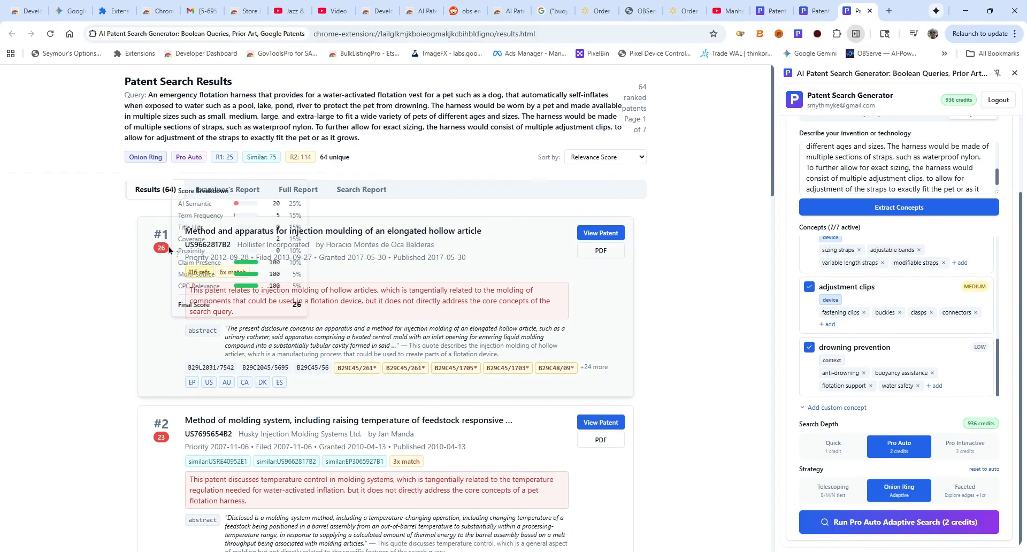
# Run a Pro Auto search with the Faceted strategy and look over the active concepts while it runs
pyautogui.click(963, 500)
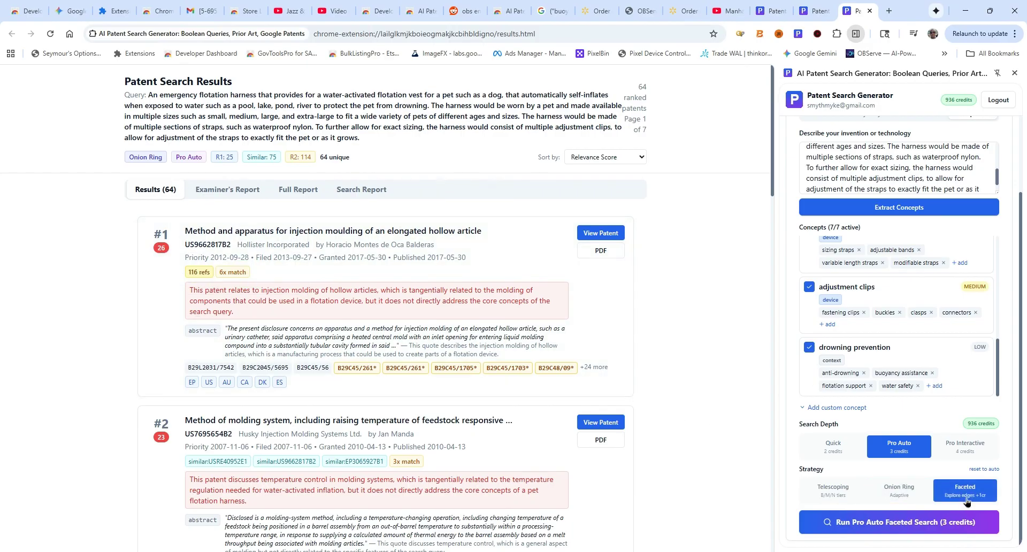
pyautogui.click(893, 525)
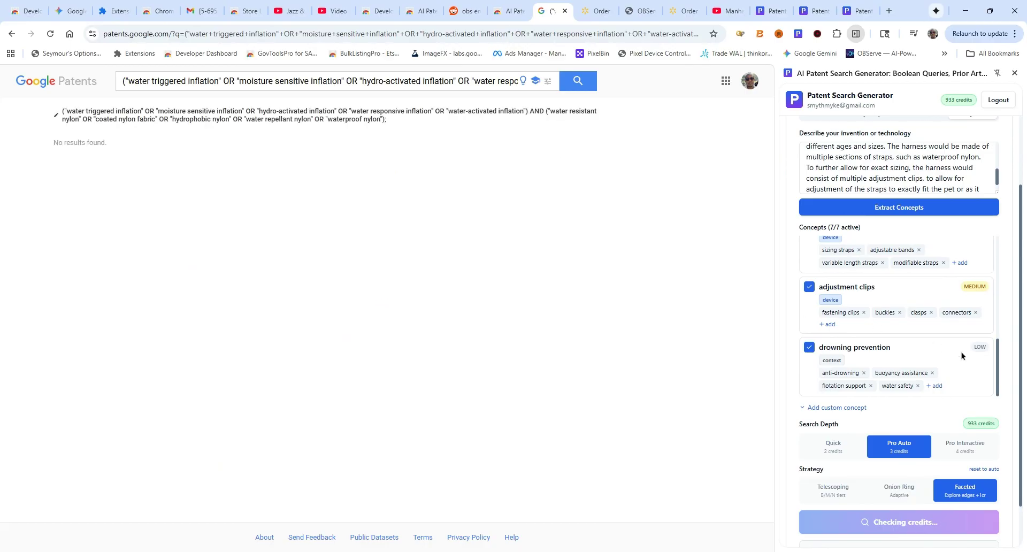
pyautogui.scroll(3, 971, 354)
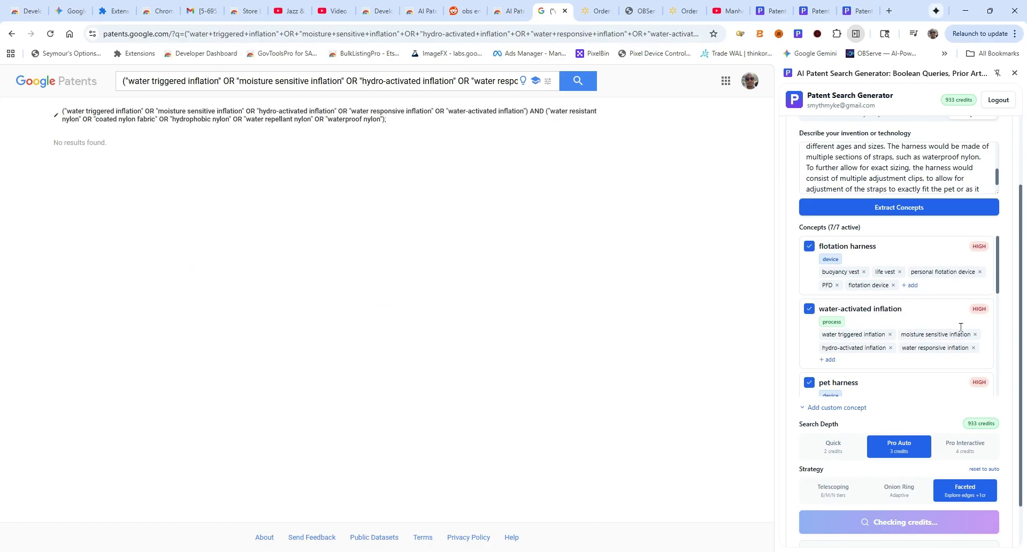
pyautogui.scroll(-3, 958, 315)
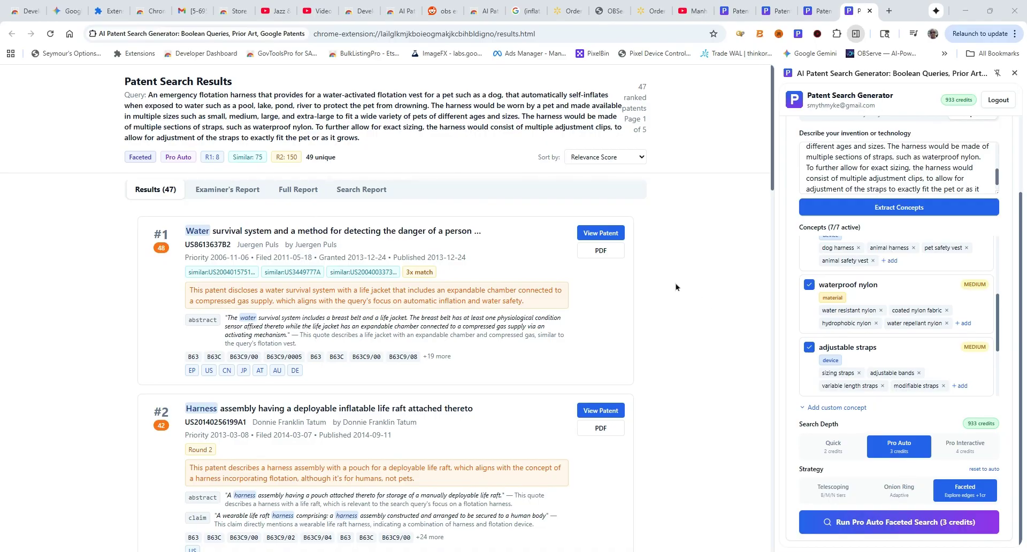
# Look through the Faceted results and expand the top-ranked water survival system patent to read its abstract and first claim
pyautogui.scroll(-3, 675, 287)
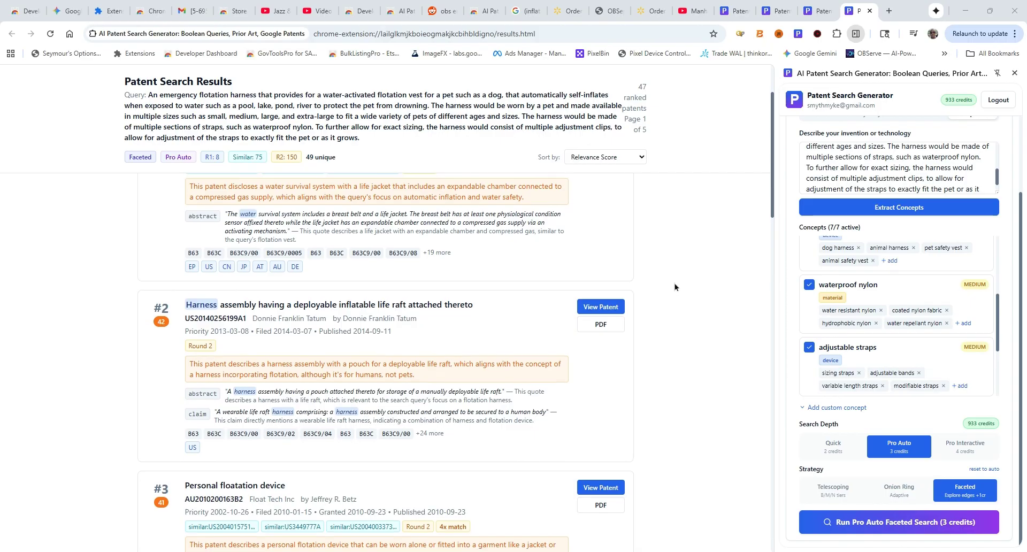
pyautogui.scroll(3, 675, 288)
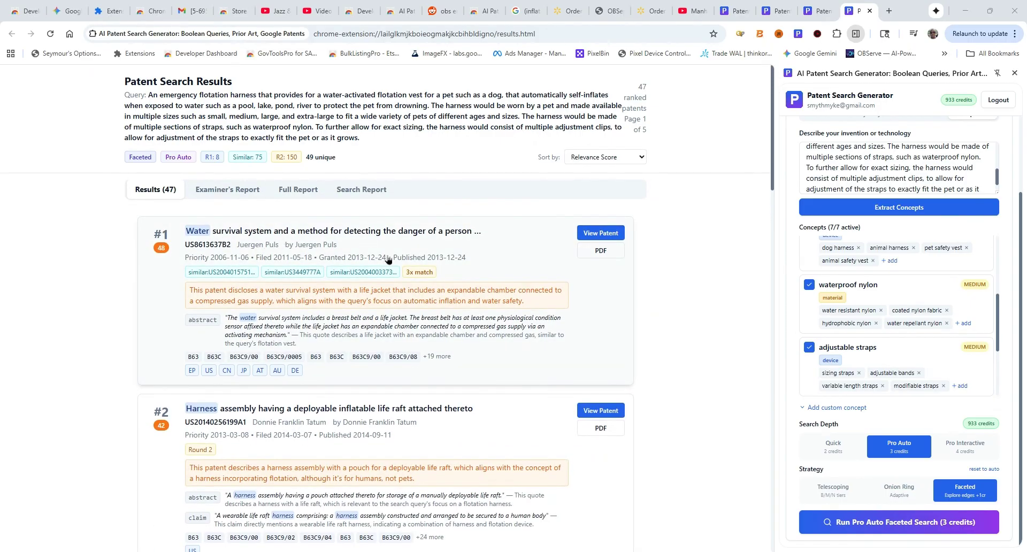
pyautogui.click(423, 332)
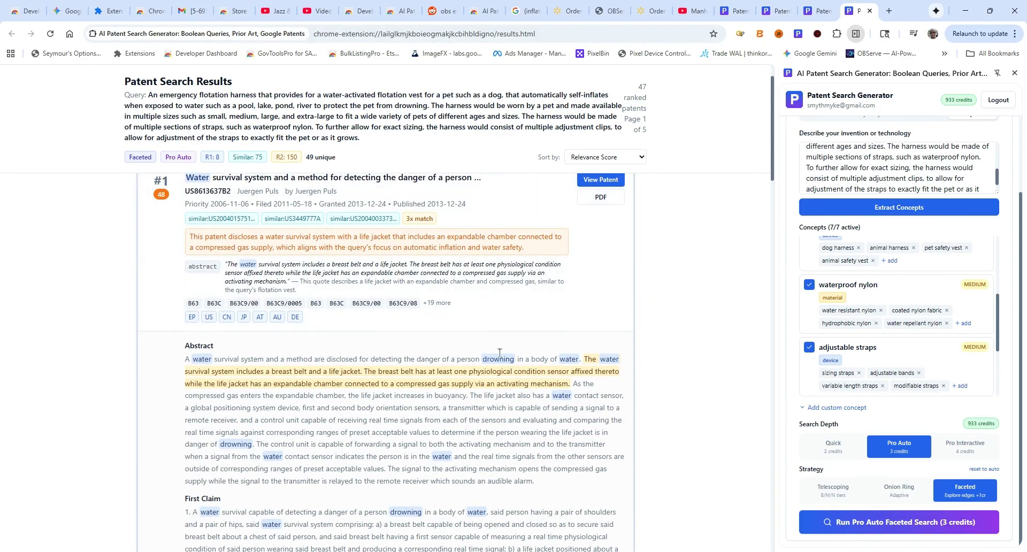
# Read the rest of the top-ranked water survival system patent's first claim and glance at the second-ranked result
pyautogui.scroll(-5, 535, 346)
pyautogui.scroll(-3, 624, 316)
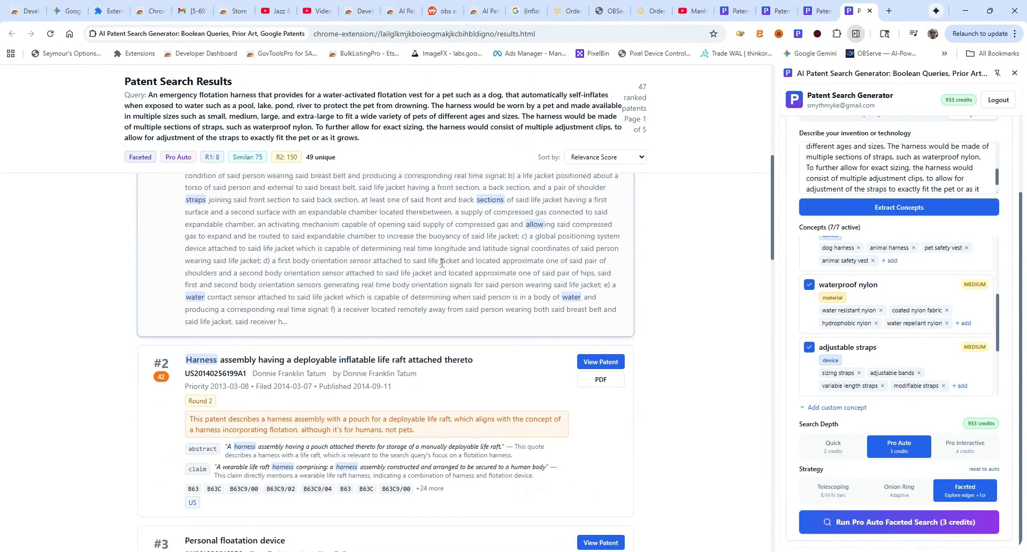
pyautogui.scroll(8, 479, 274)
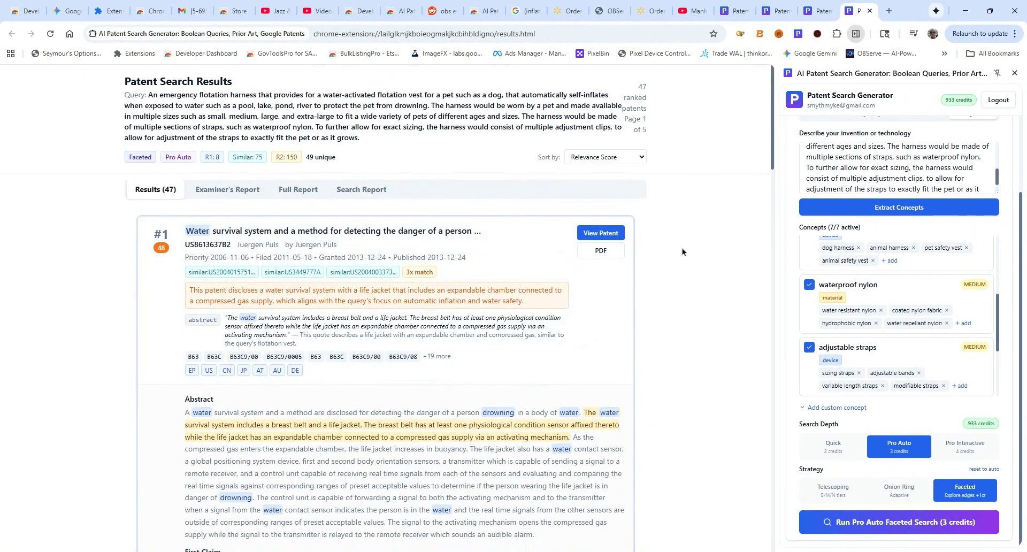
# Generate the Examiner's Report for the Faceted search and skim its coverage matrix and Section 102 and 103 analyses
pyautogui.click(227, 196)
pyautogui.click(436, 321)
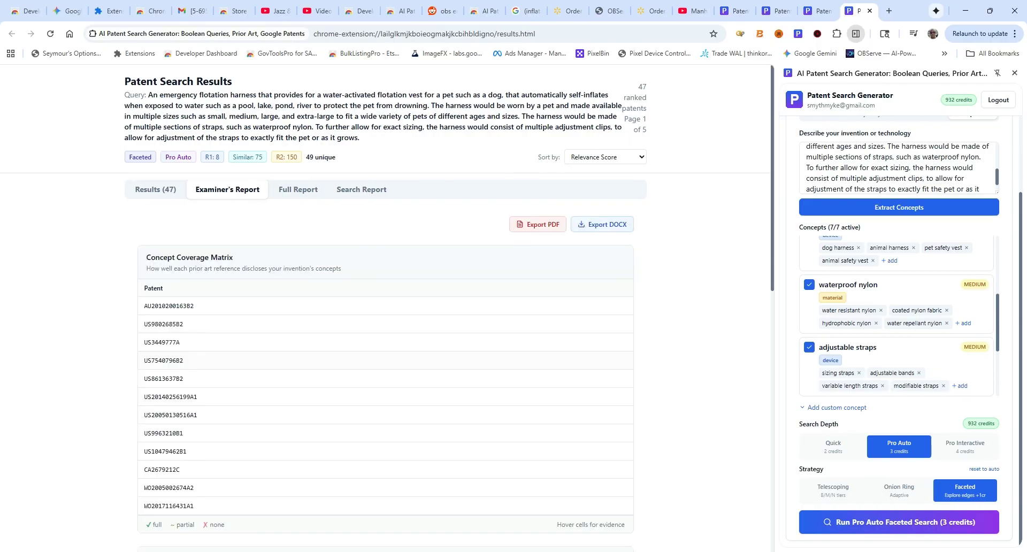
pyautogui.scroll(-6, 704, 346)
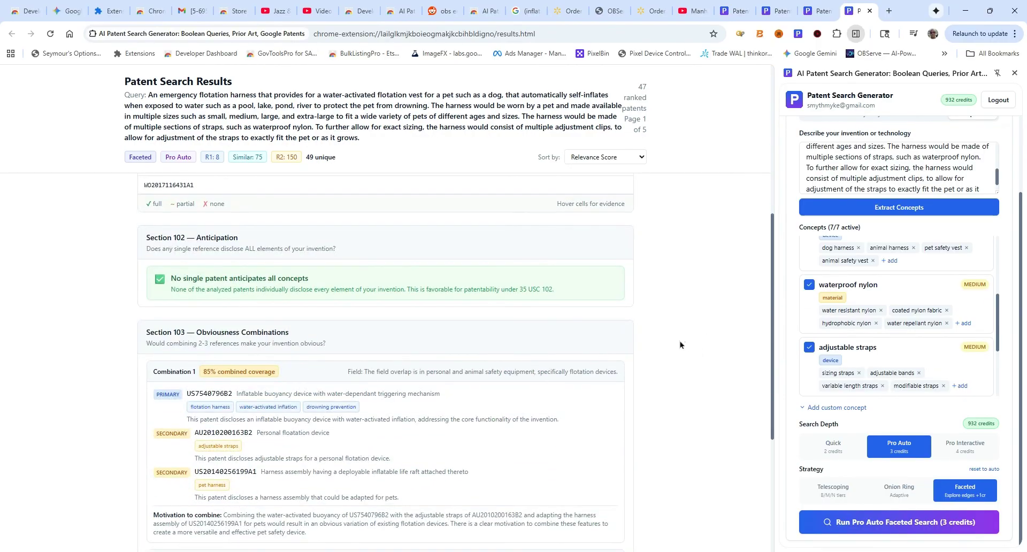
pyautogui.scroll(-4, 672, 345)
pyautogui.scroll(-1, 671, 345)
pyautogui.scroll(8, 672, 353)
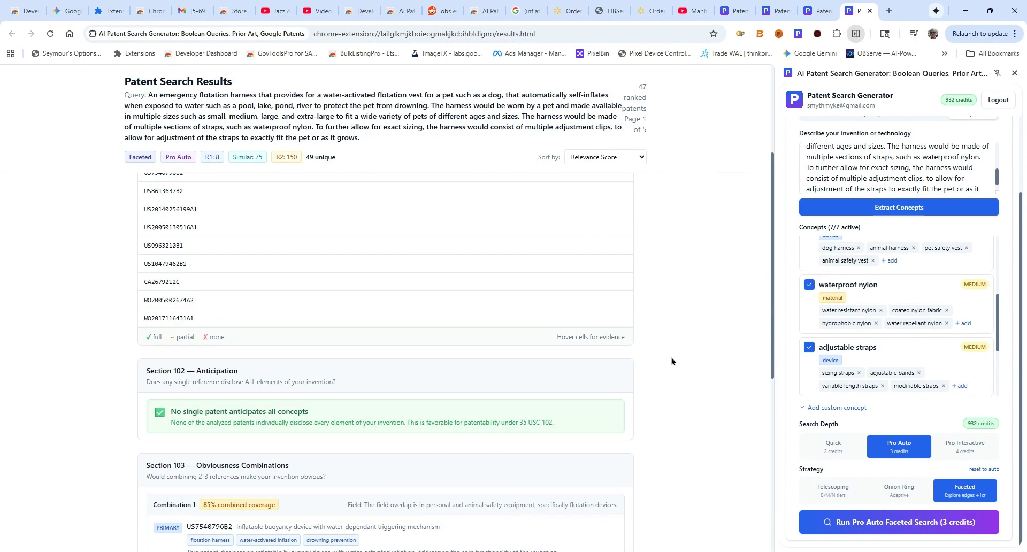
pyautogui.scroll(4, 672, 359)
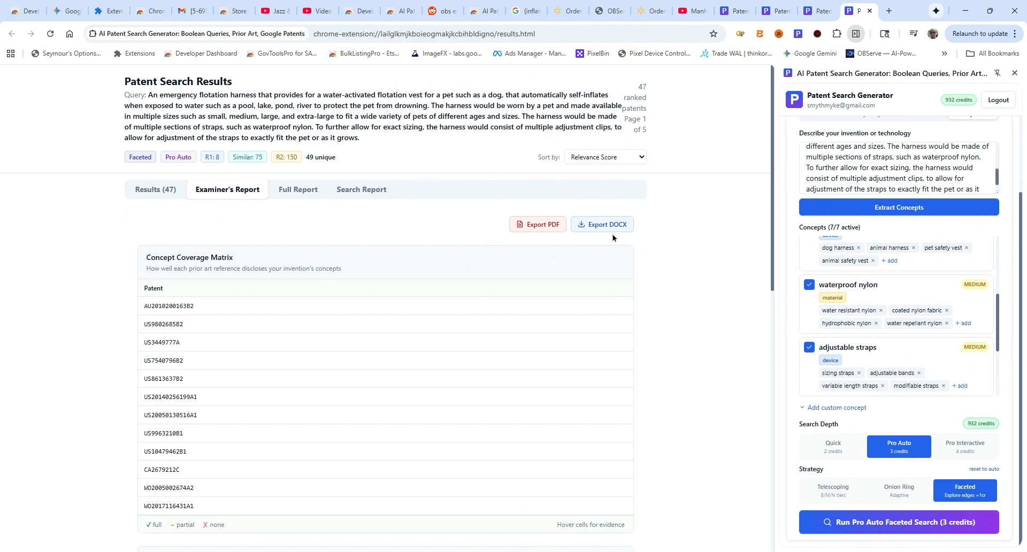
# Examine the patents listed in the Examiner's Report's Concept Coverage Matrix and its legend
pyautogui.scroll(-1, 481, 313)
pyautogui.scroll(1, 484, 316)
pyautogui.scroll(-2, 225, 197)
pyautogui.scroll(2, 202, 308)
pyautogui.scroll(-4, 243, 281)
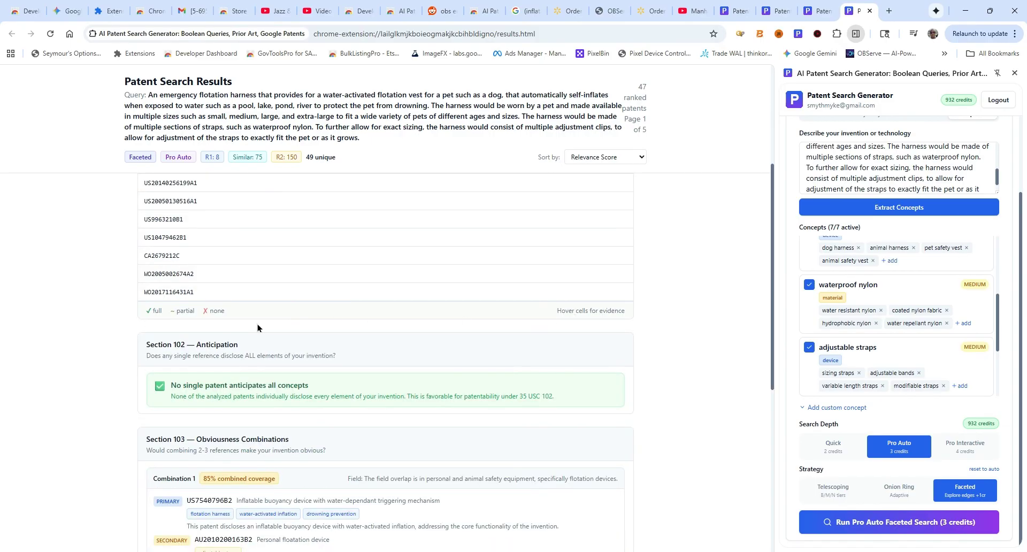
pyautogui.scroll(3, 230, 295)
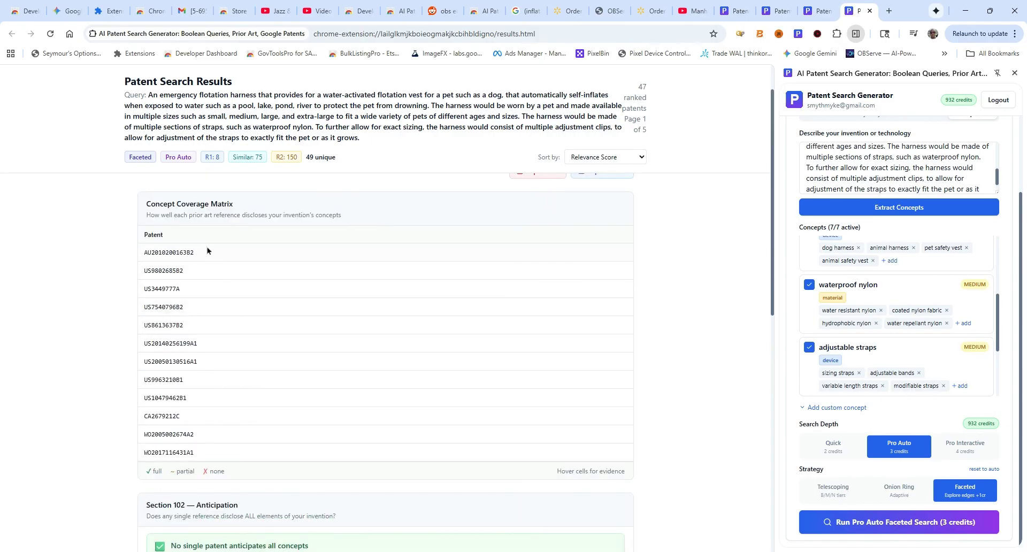
# Read the Section 102 anticipation finding and the Section 103 obviousness combinations in the Examiner's Report
pyautogui.scroll(-4, 224, 348)
pyautogui.scroll(-1, 303, 338)
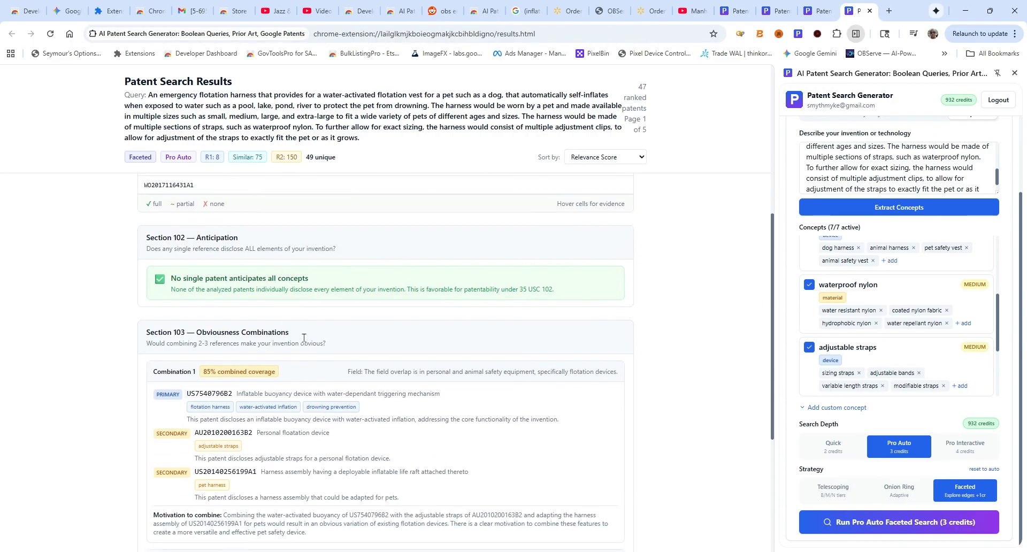
pyautogui.moveTo(135, 236); pyautogui.dragTo(368, 289)
pyautogui.click(368, 289)
pyautogui.scroll(-2, 312, 307)
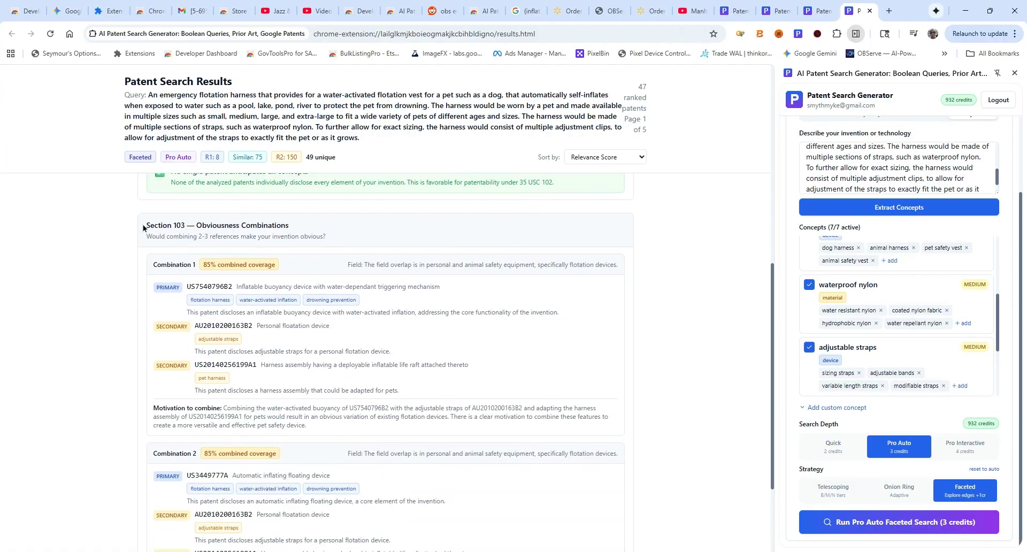
pyautogui.scroll(-3, 371, 248)
pyautogui.scroll(6, 560, 358)
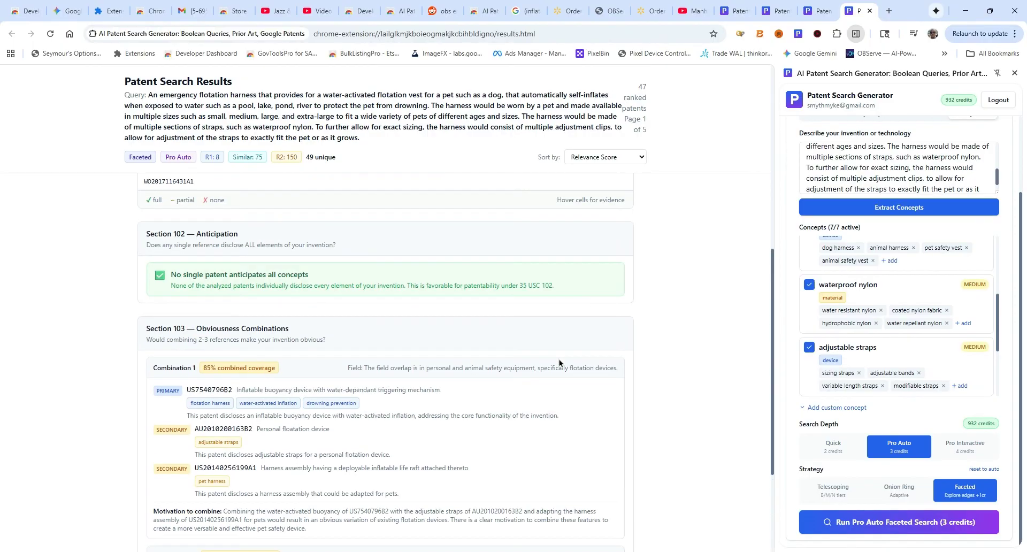
# Generate the Full Patent Search Report and export it as a PDF
pyautogui.click(292, 196)
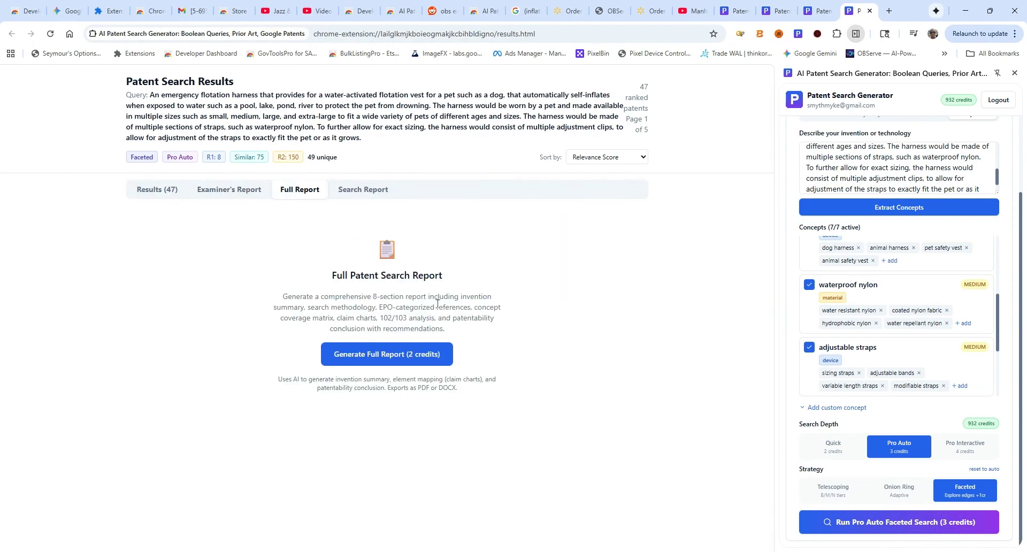
pyautogui.click(407, 356)
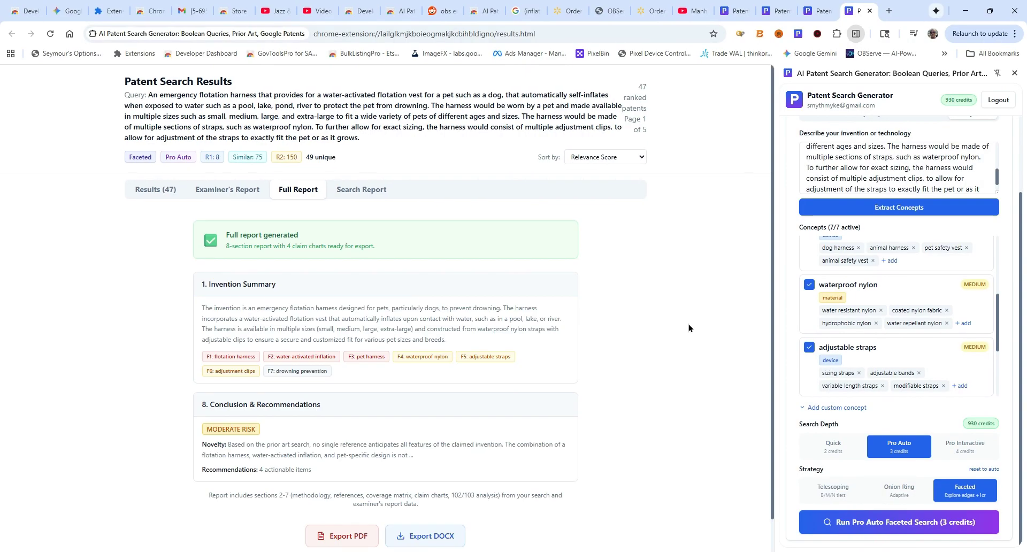
pyautogui.scroll(-1, 674, 306)
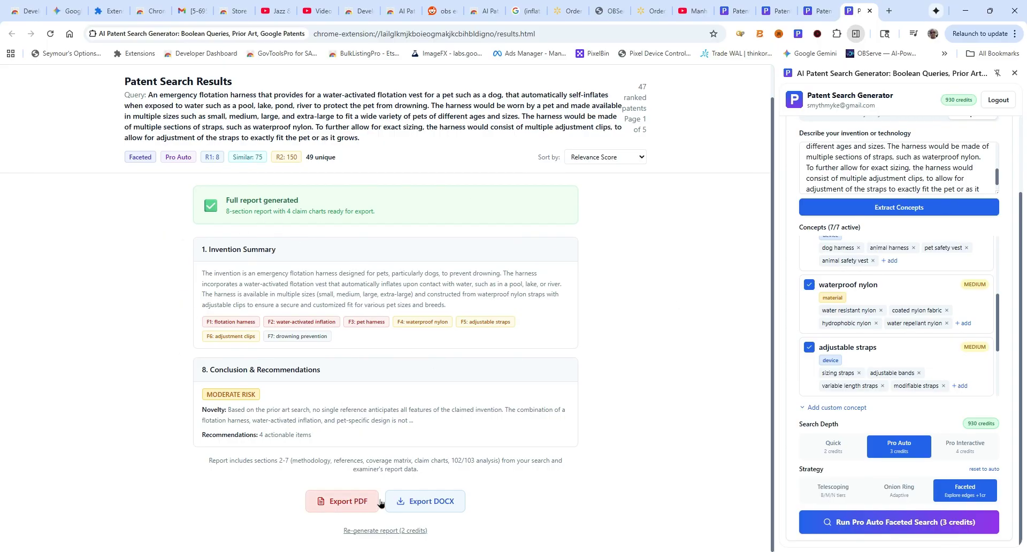
pyautogui.click(336, 506)
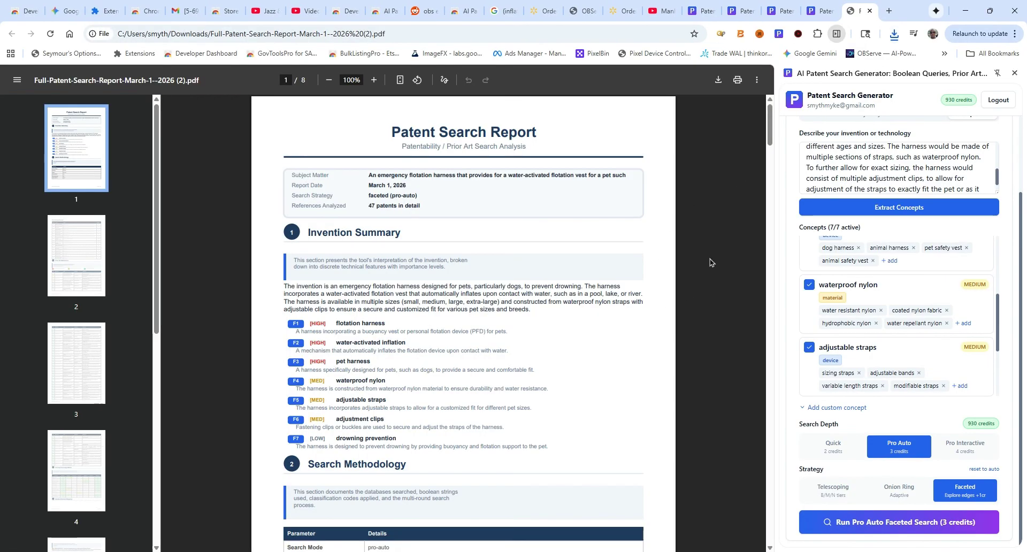
# Skim the exported PDF report from the invention summary through the prior art references and return to its first page
pyautogui.scroll(-1, 699, 283)
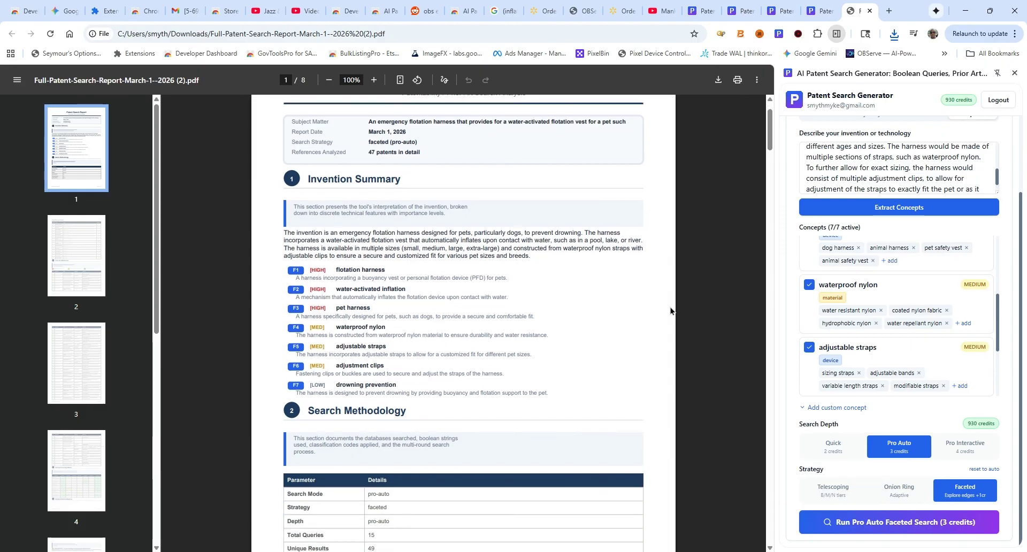
pyautogui.scroll(-6, 670, 309)
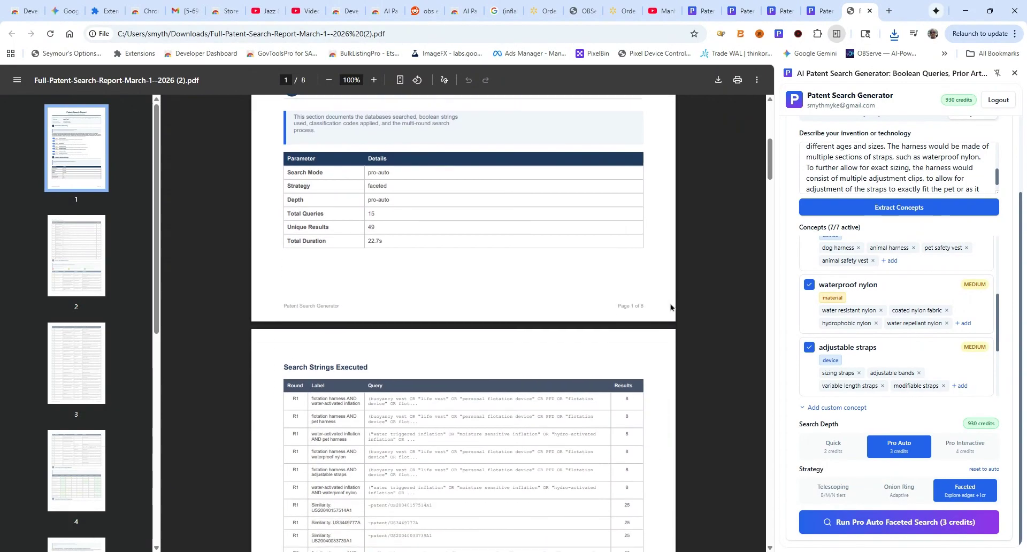
pyautogui.scroll(-8, 671, 308)
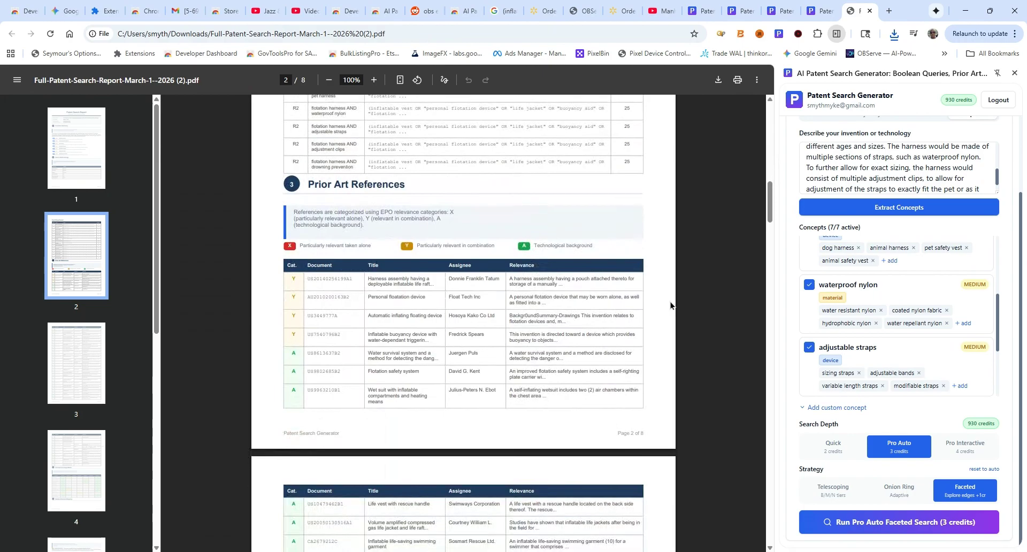
pyautogui.scroll(-5, 671, 306)
pyautogui.scroll(9, 665, 302)
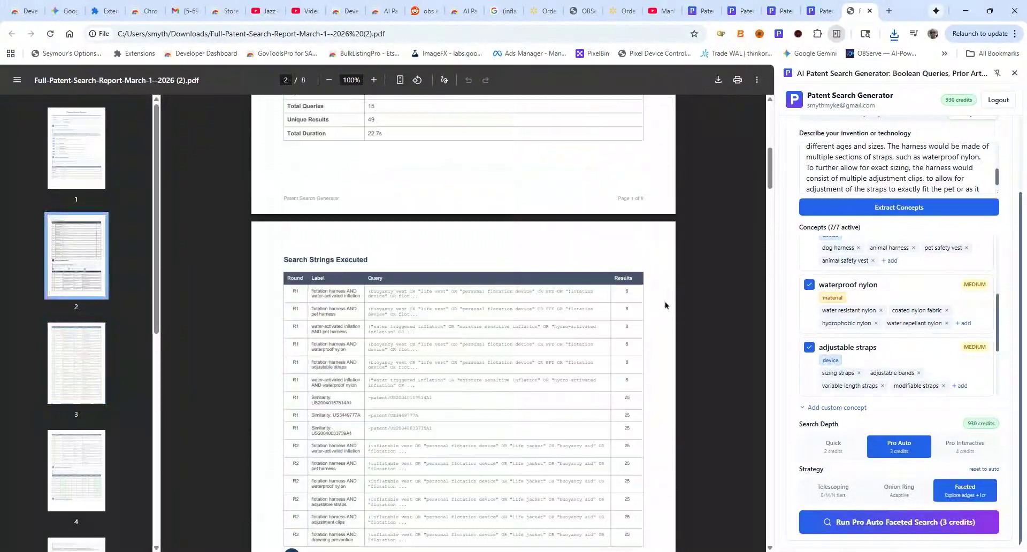
pyautogui.scroll(13, 666, 303)
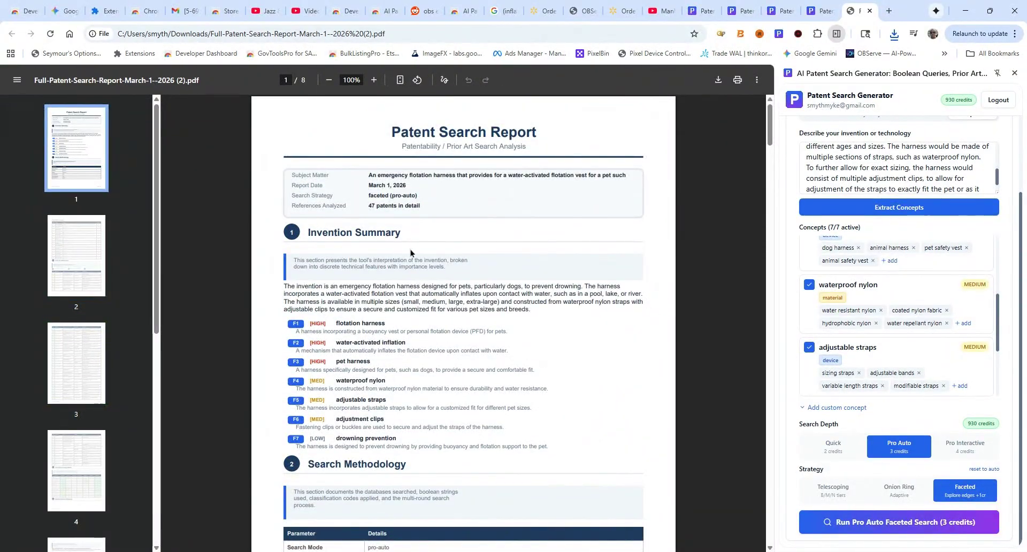
# Examine the PDF report's Search Methodology section, including the queries and result counts under Search Strings Executed
pyautogui.scroll(-3, 412, 268)
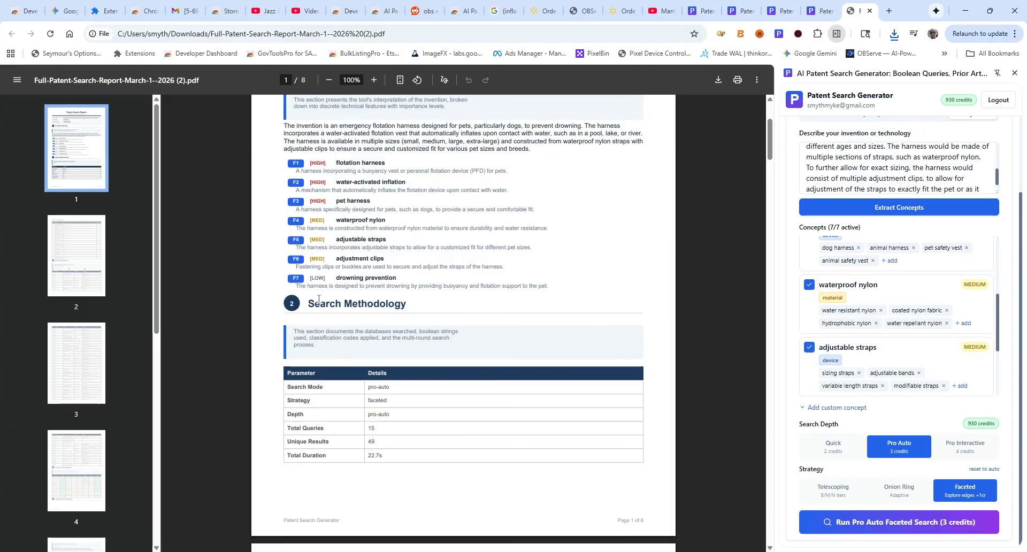
pyautogui.scroll(-5, 537, 329)
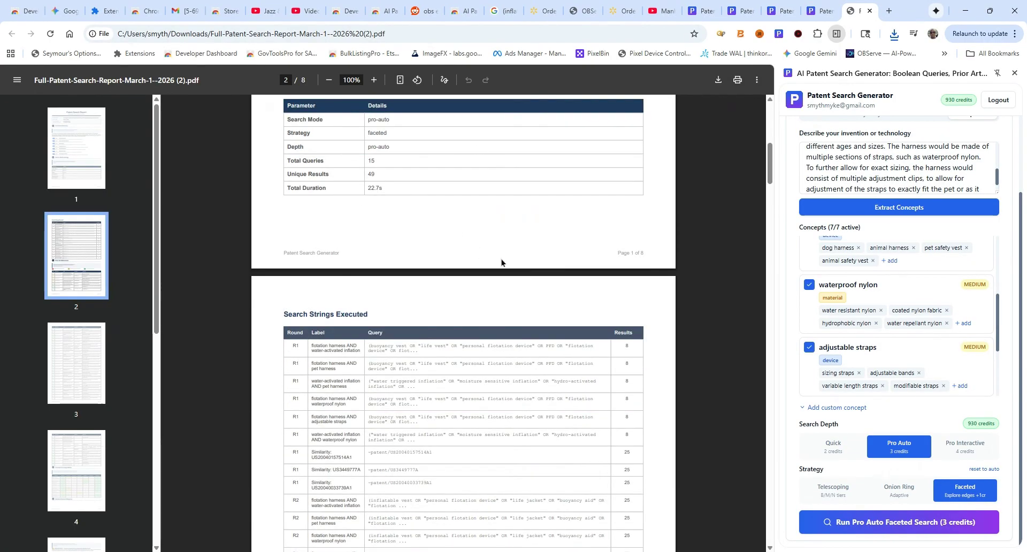
pyautogui.scroll(-1, 615, 300)
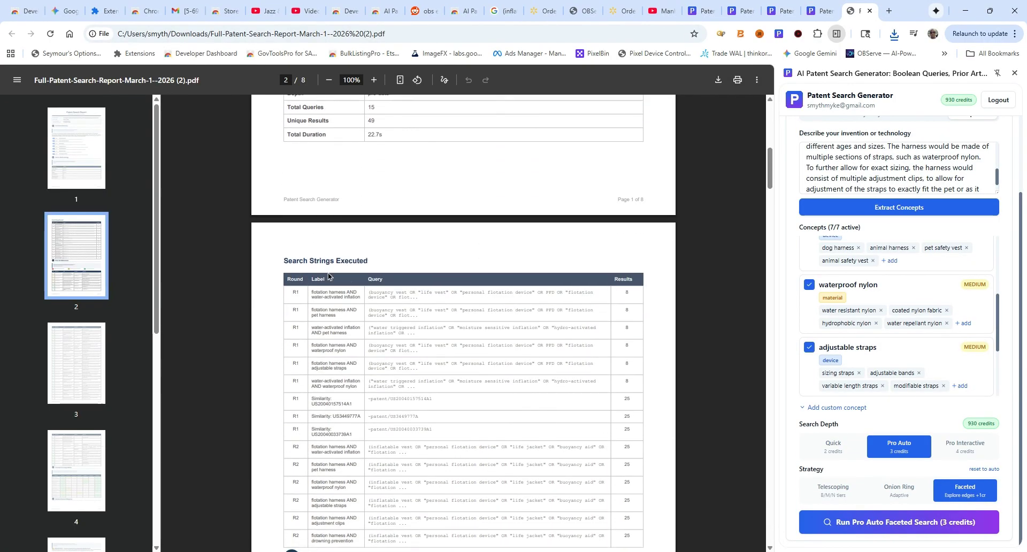
pyautogui.scroll(-2, 415, 270)
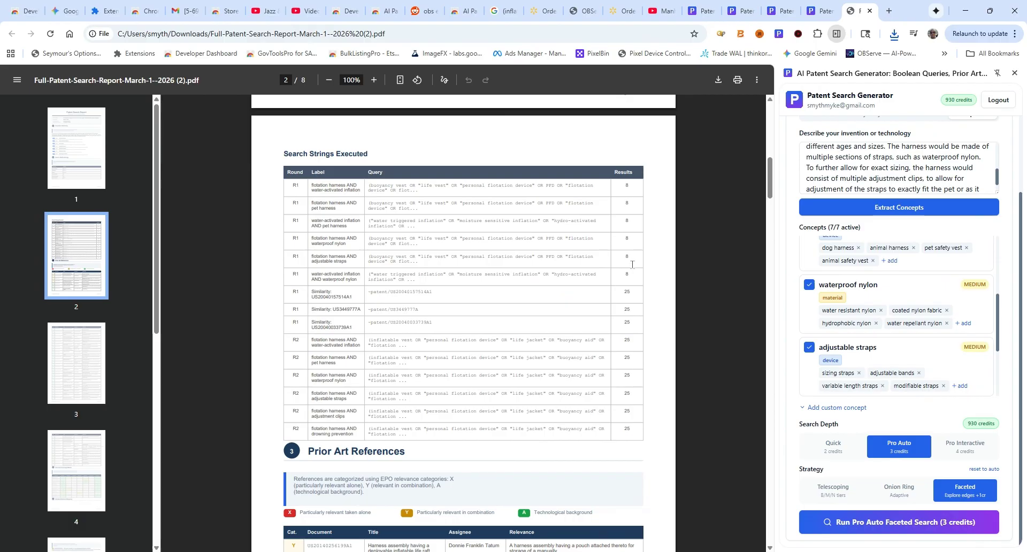
pyautogui.moveTo(630, 274); pyautogui.dragTo(623, 185)
pyautogui.moveTo(432, 190); pyautogui.dragTo(361, 187)
pyautogui.click(422, 201)
# Look over the Prior Art References table and its EPO relevance categories in the PDF report
pyautogui.scroll(-2, 301, 281)
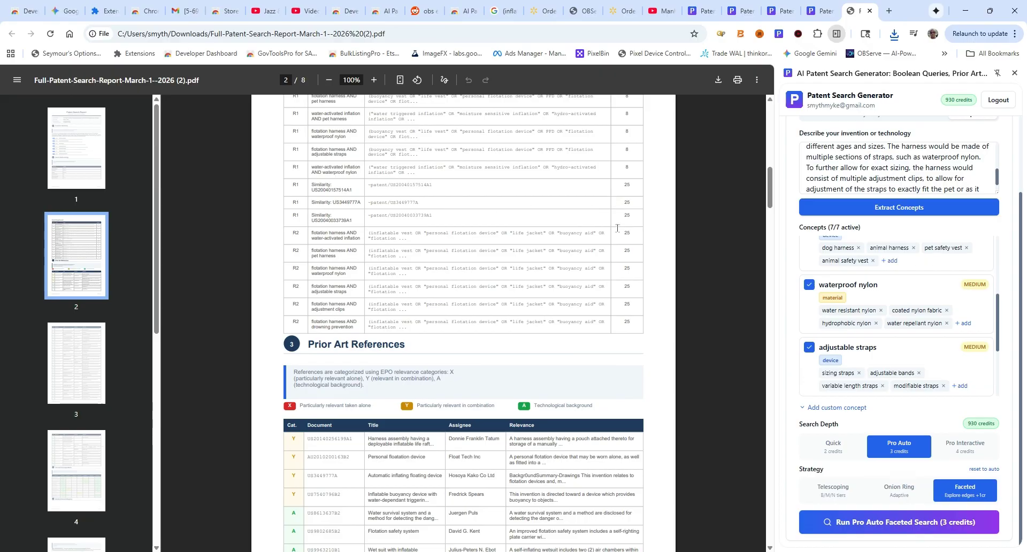
pyautogui.scroll(-4, 634, 239)
pyautogui.scroll(-5, 637, 245)
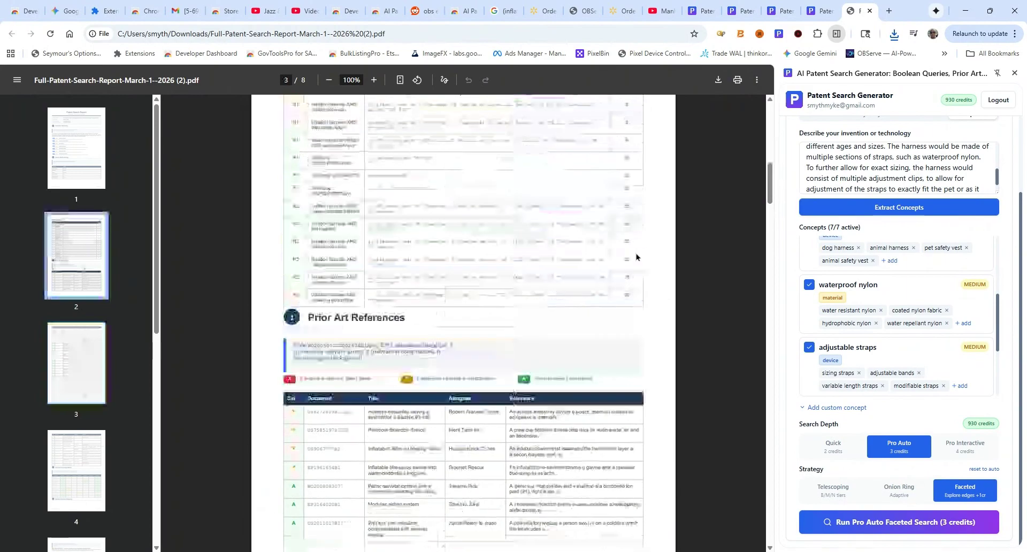
pyautogui.scroll(15, 637, 256)
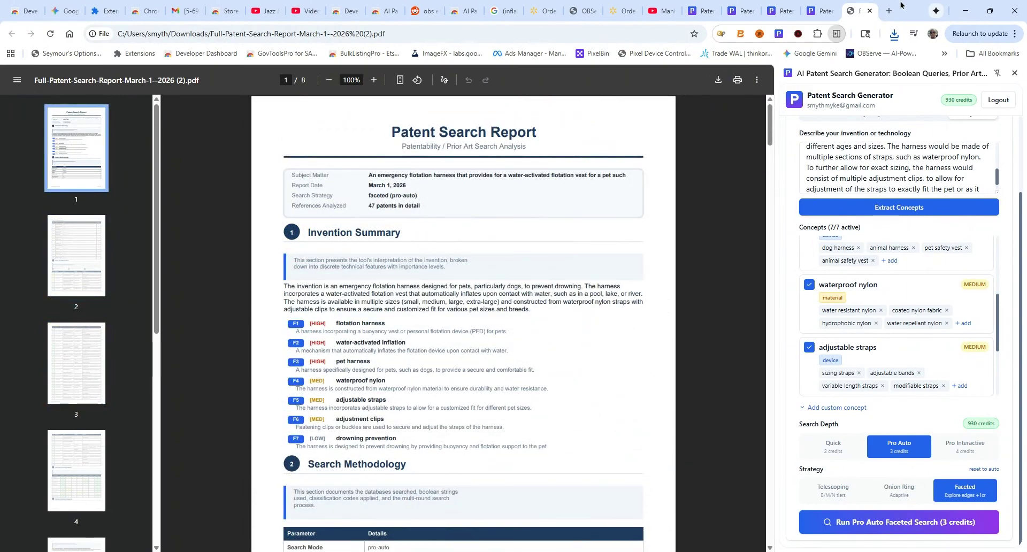
# Close the exported PDF report and switch to the already open Chrome page in the fourth browser tab
pyautogui.click(871, 11)
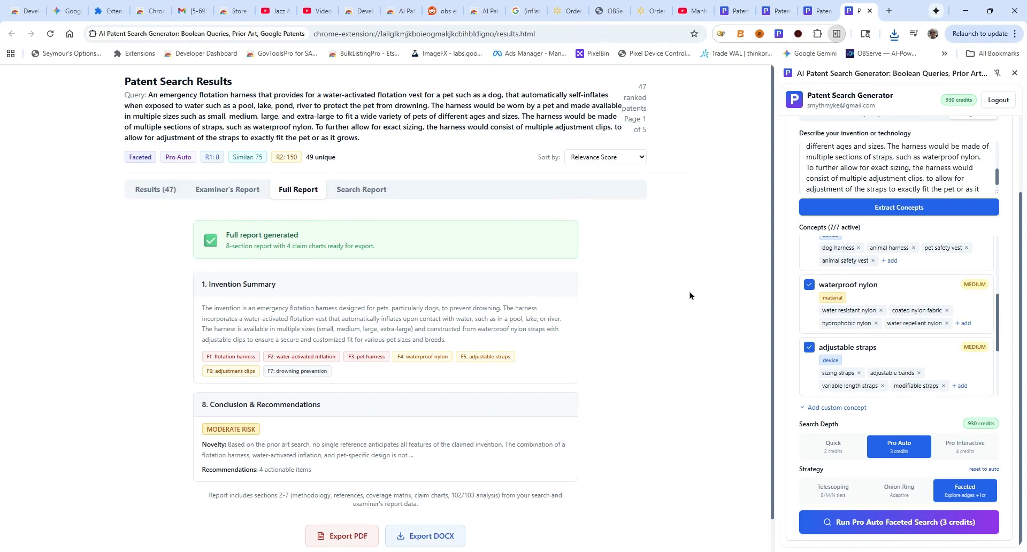
pyautogui.click(149, 10)
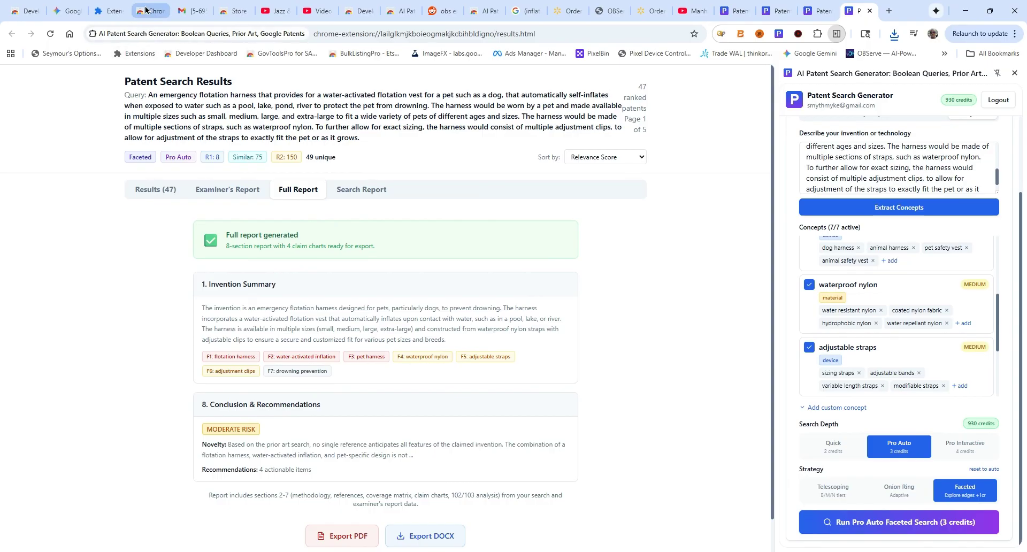